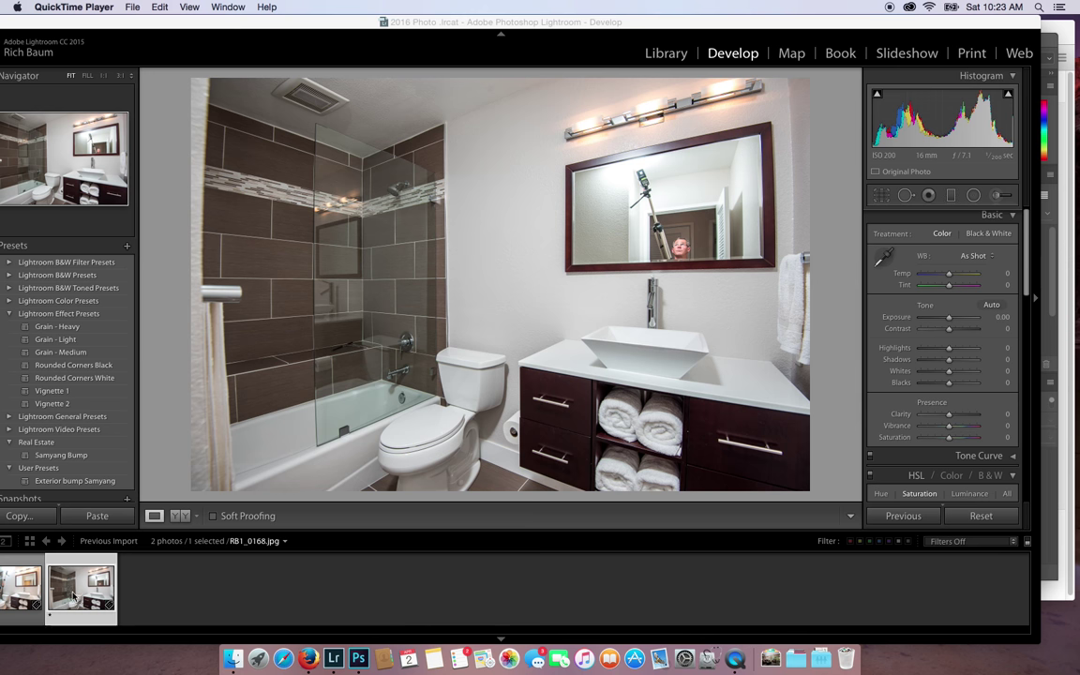
# In the Lightroom filmstrip, select RB1_0168 with the light-stand shot plus the clean mirror shot
pyautogui.click(20, 592)
pyautogui.click(21, 592)
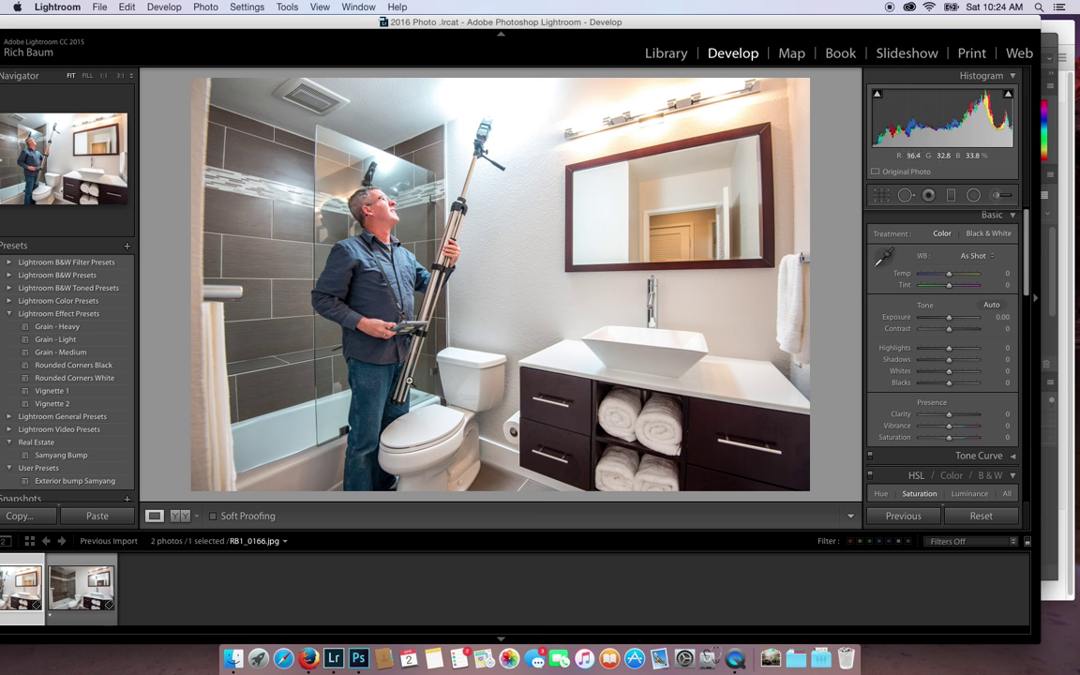
pyautogui.keyDown('shift'); pyautogui.click(86, 574); pyautogui.keyUp('shift')
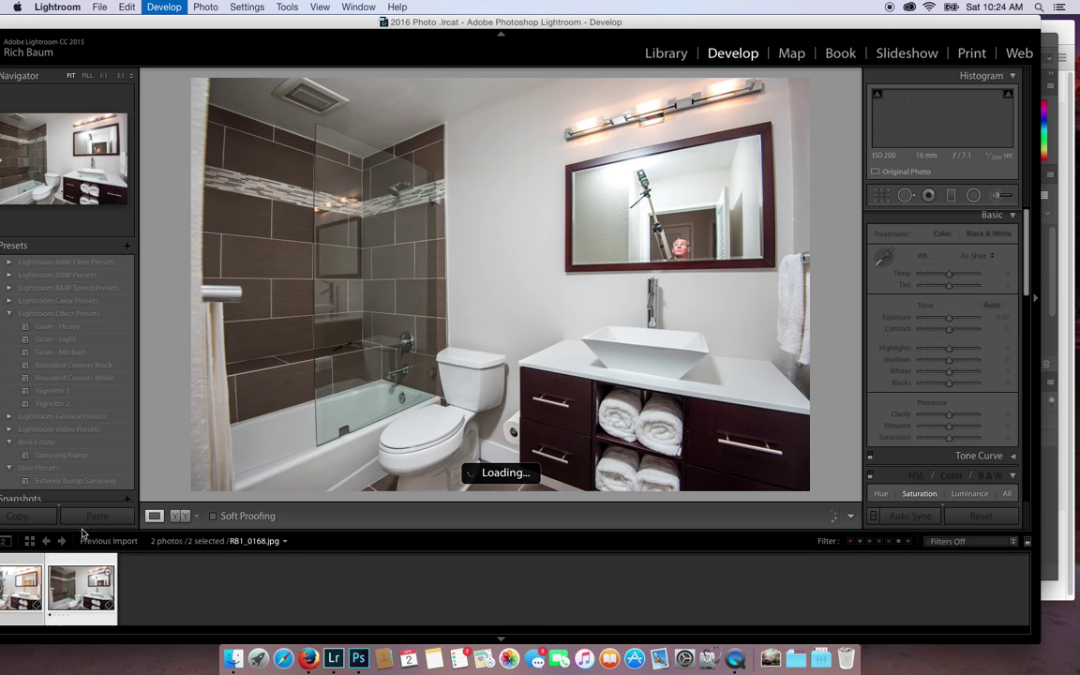
# Open both photos as Photoshop layers and give RB1_0166 a black hide-all mask
pyautogui.rightClick(409, 220)
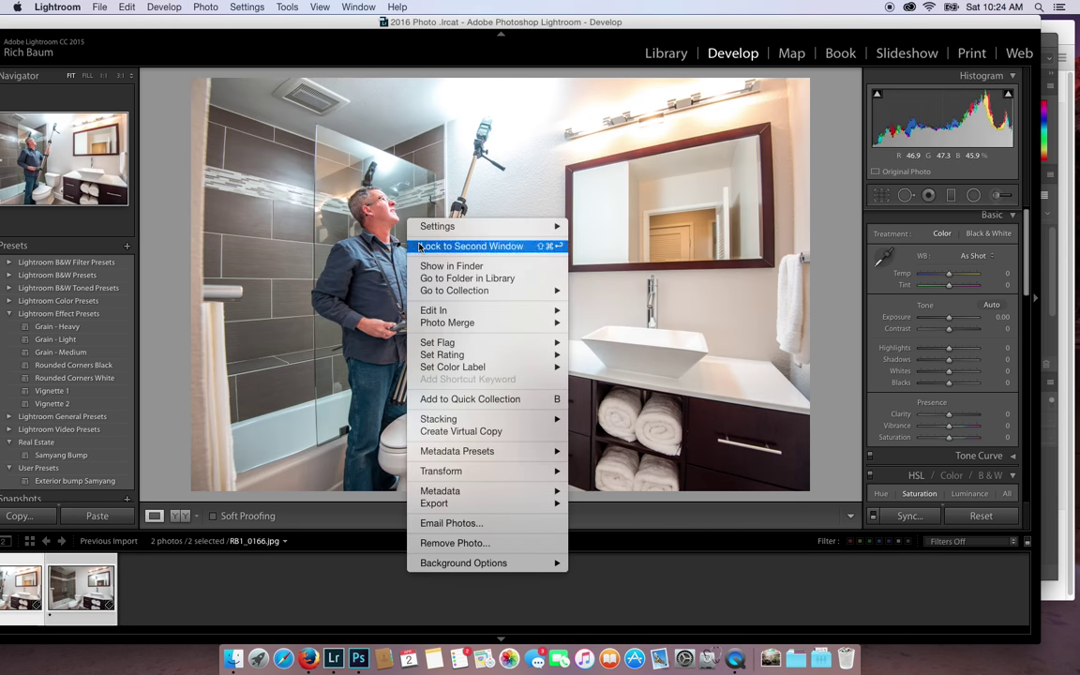
pyautogui.moveTo(441, 311)
pyautogui.click(633, 379)
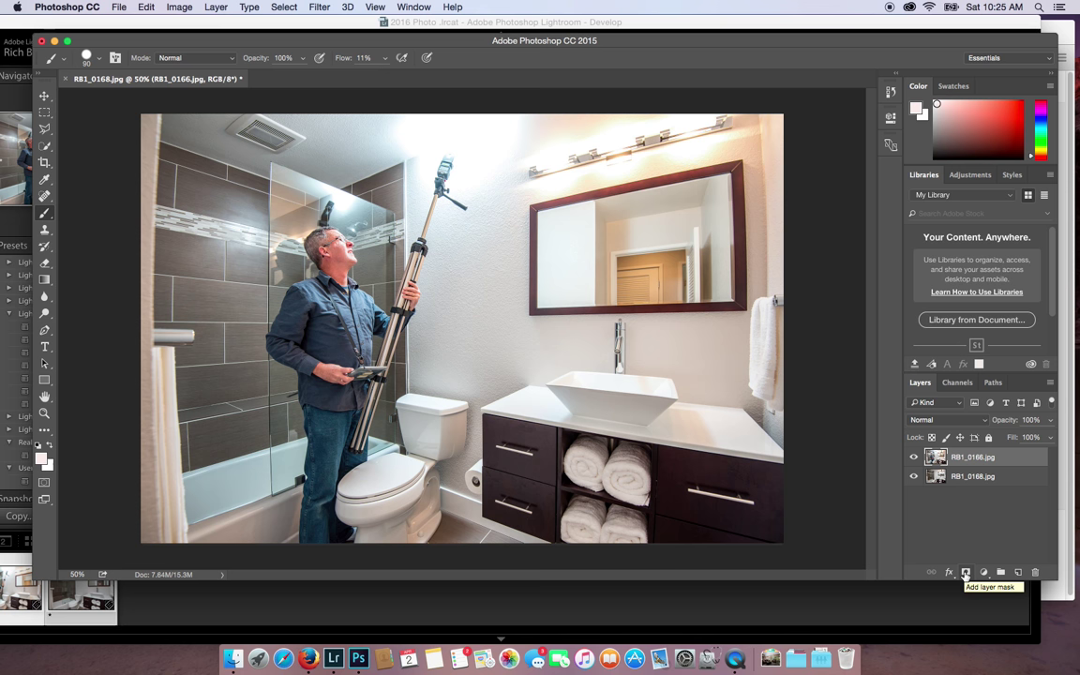
pyautogui.keyDown('alt'); pyautogui.click(966, 573); pyautogui.keyUp('alt')
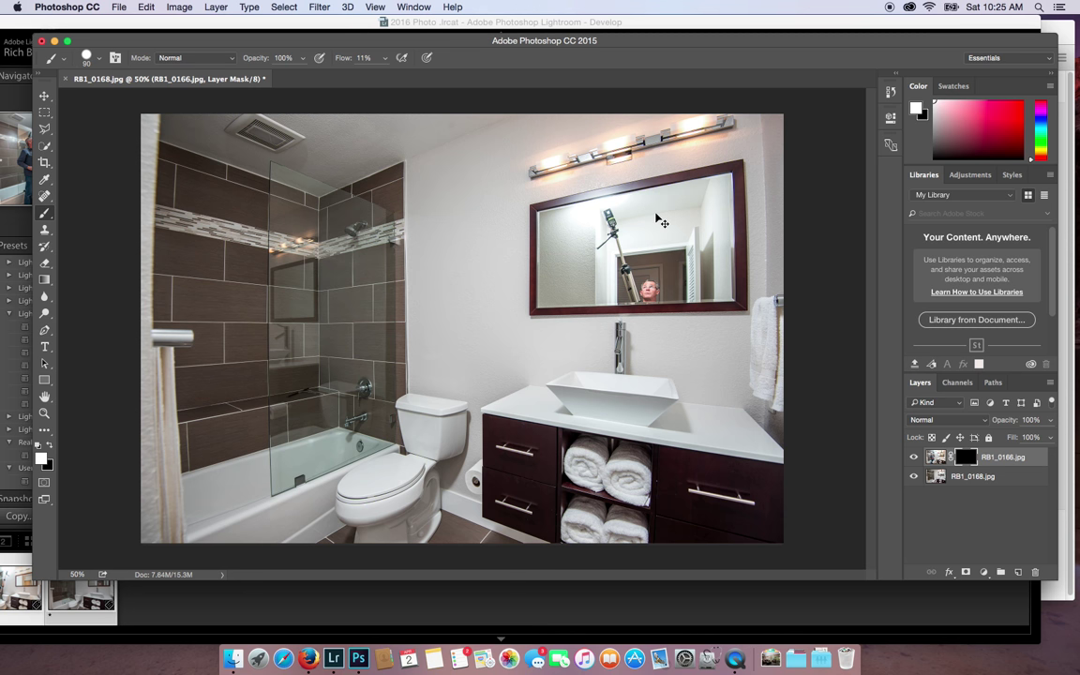
# Zoom to 100%, pan the whole mirror into view, and pick the Polygonal Lasso tool
pyautogui.press('super+equal')
pyautogui.press('super+equal')
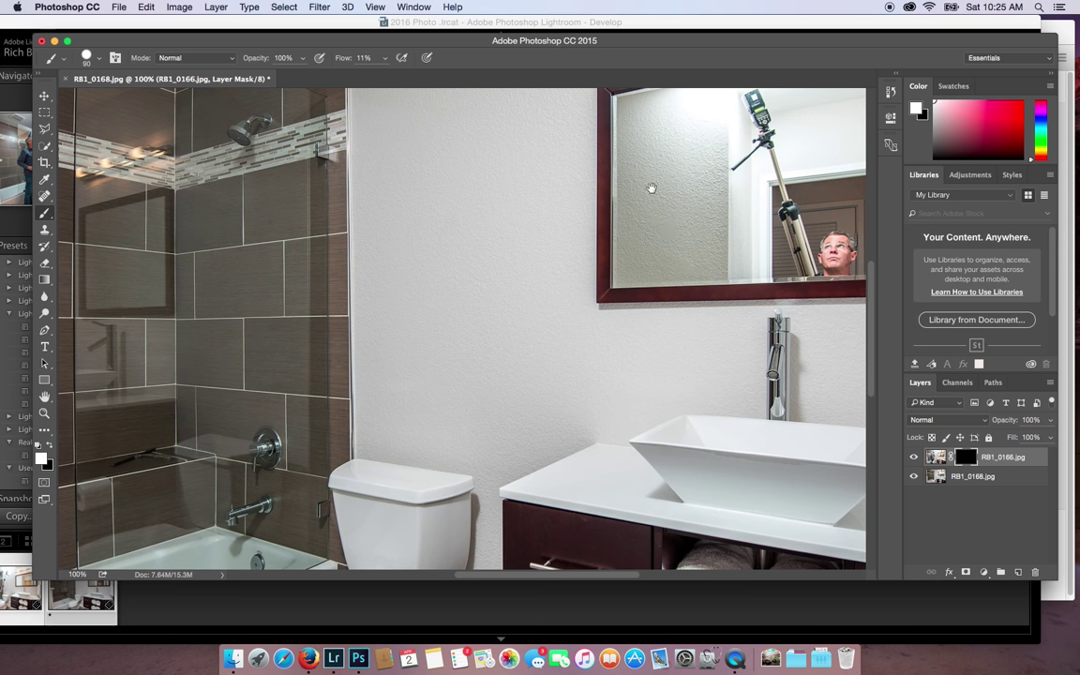
pyautogui.moveTo(651, 187); pyautogui.dragTo(250, 330)
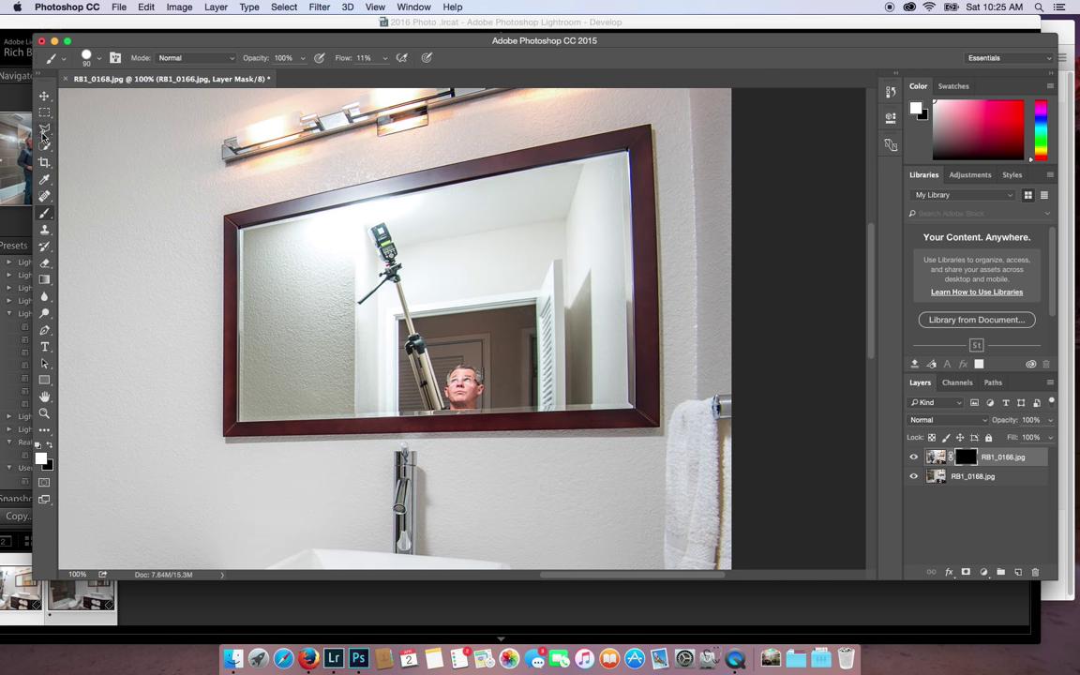
pyautogui.click(44, 132)
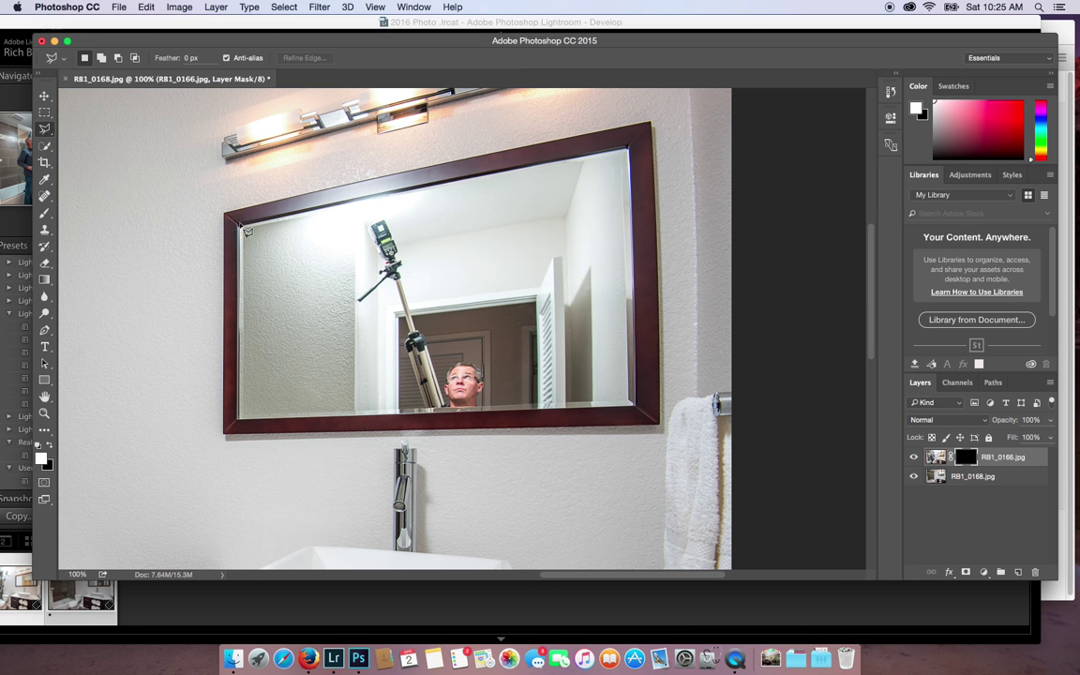
# Outline the mirror frame's four inner corners into a closed Polygonal Lasso selection
pyautogui.click(242, 231)
pyautogui.scroll(2, 520, 113)
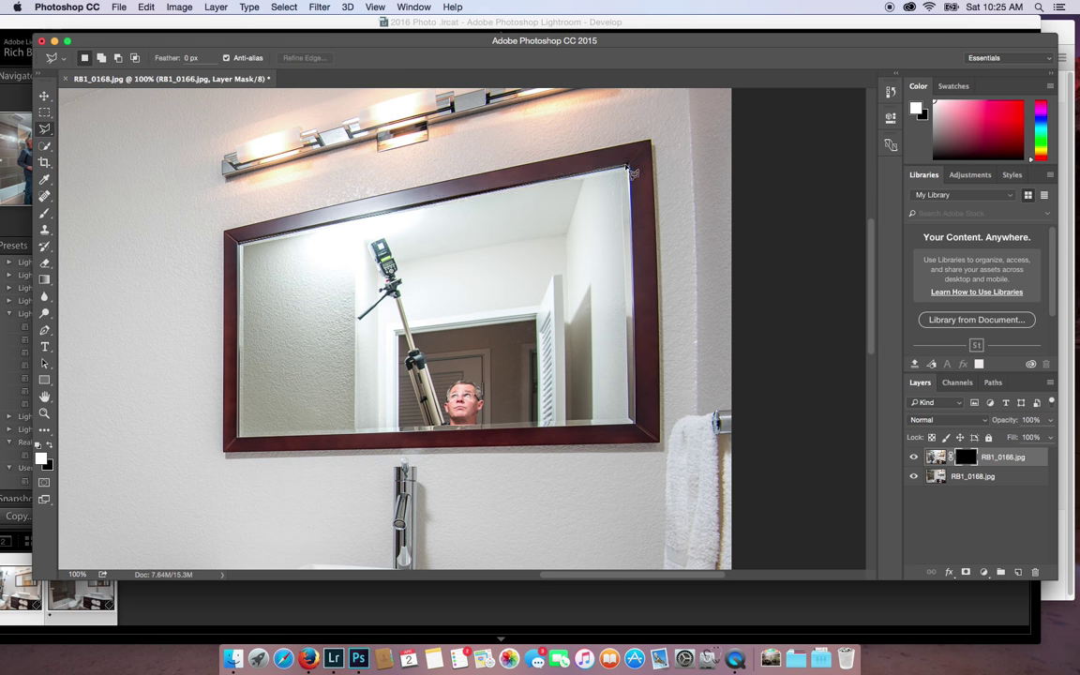
pyautogui.click(631, 168)
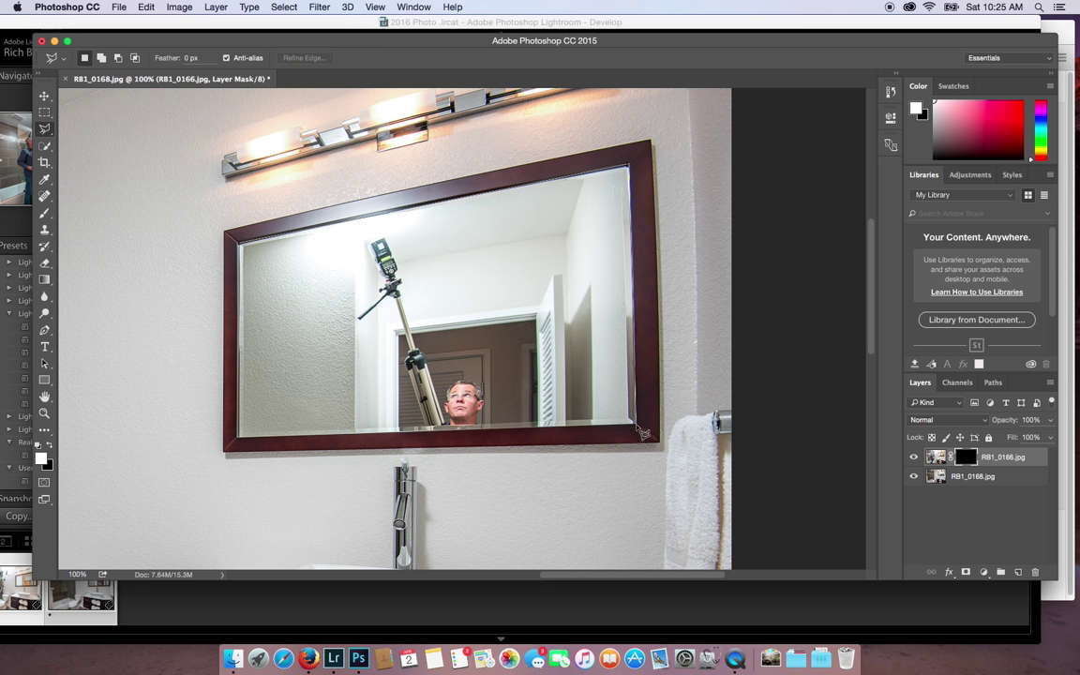
pyautogui.click(637, 425)
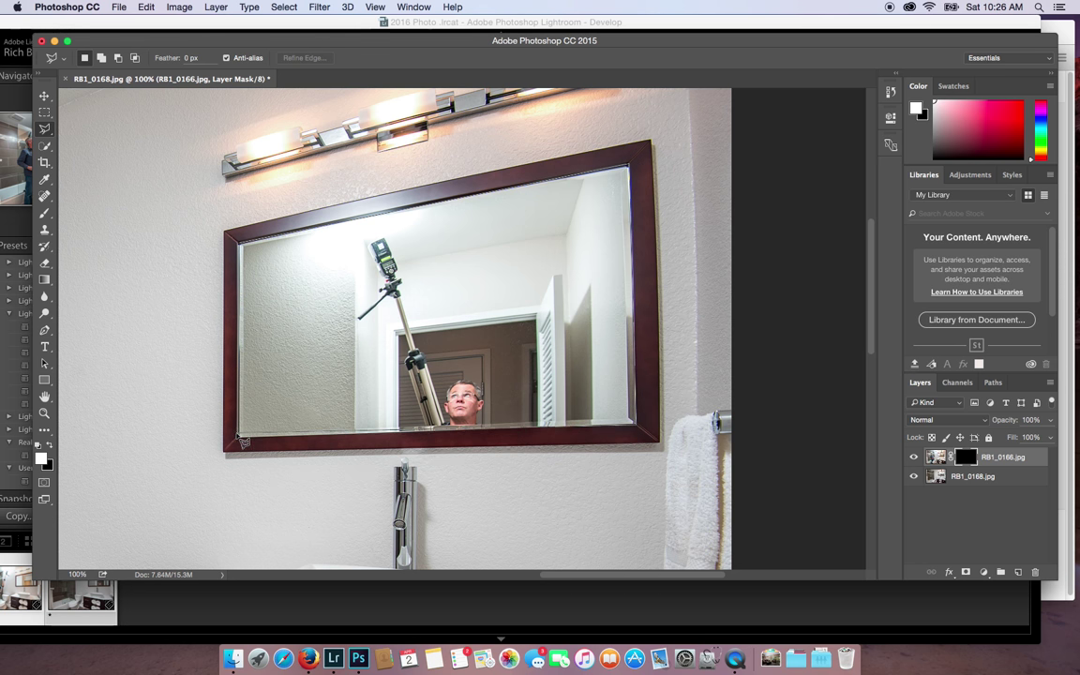
pyautogui.click(240, 437)
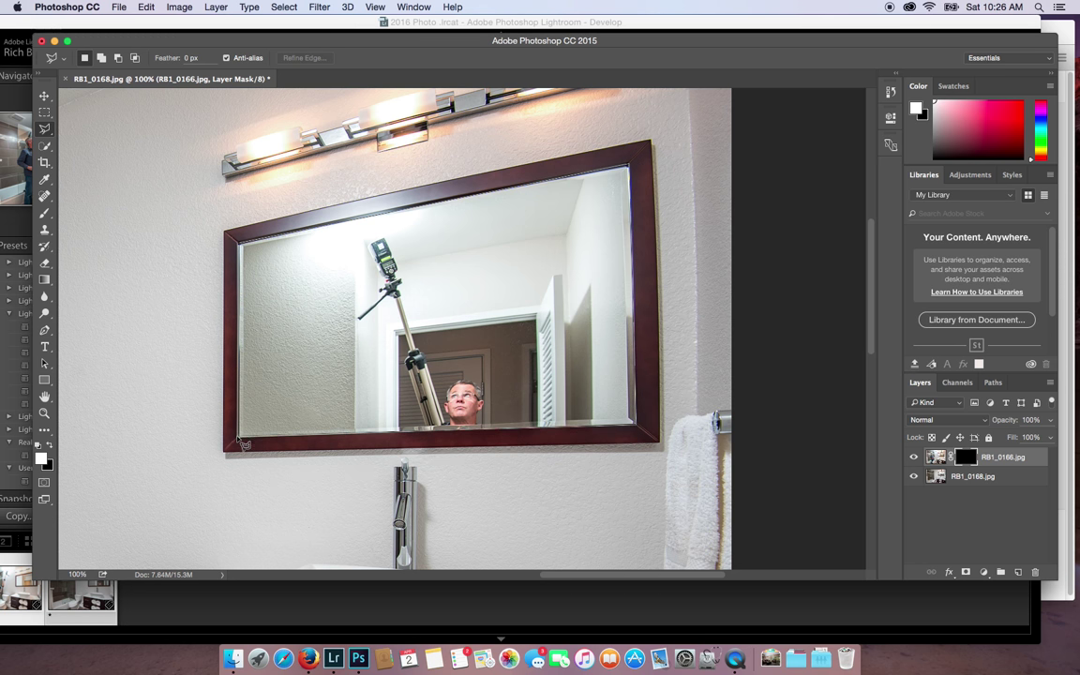
pyautogui.click(244, 247)
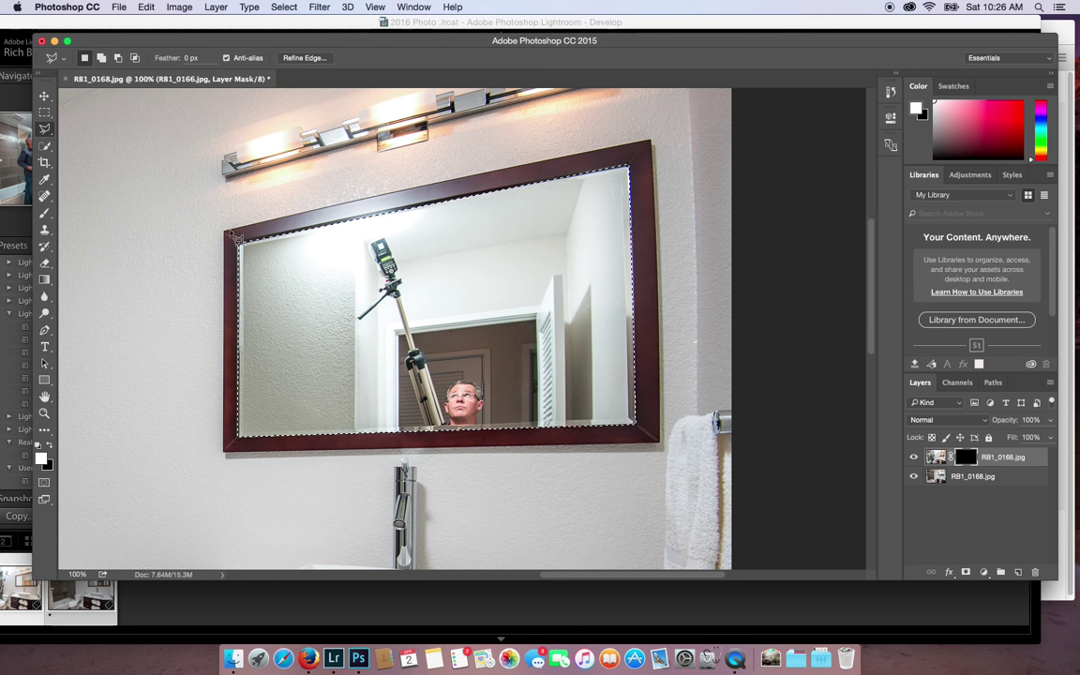
# Choose a soft 60 px brush for painting the mask
pyautogui.click(45, 247)
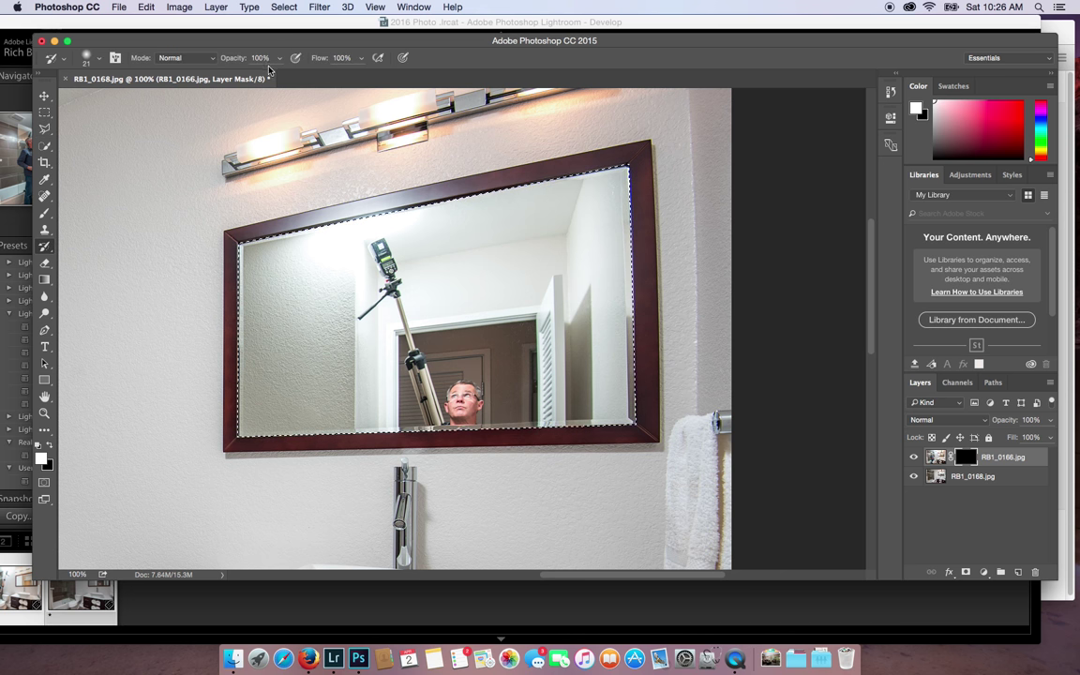
pyautogui.rightClick(213, 162)
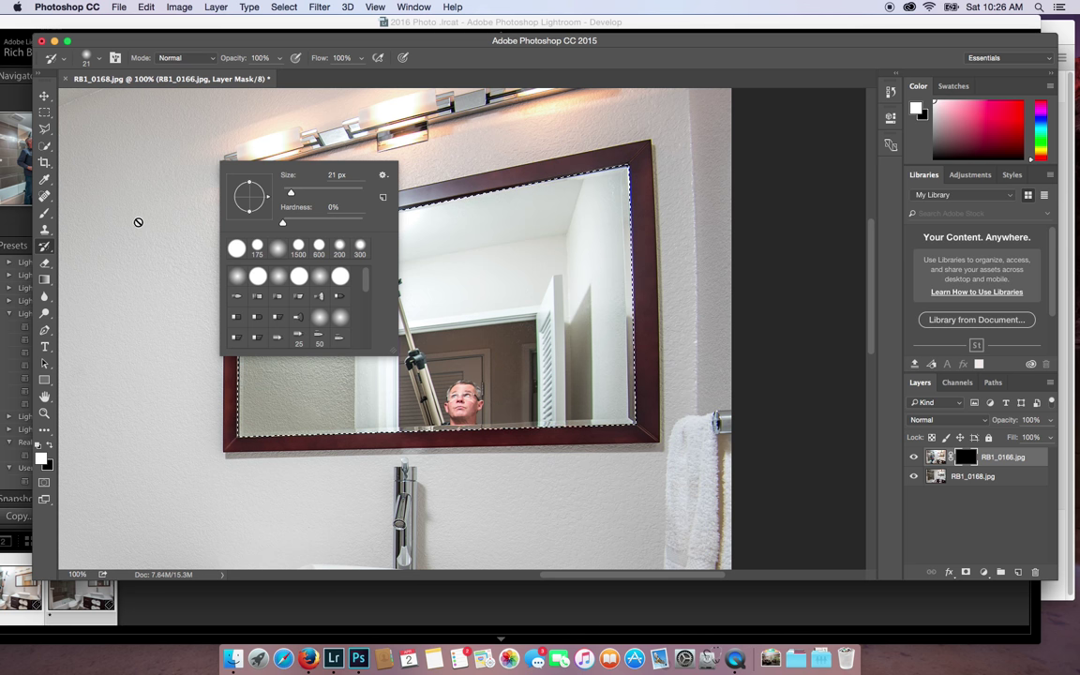
pyautogui.click(141, 208)
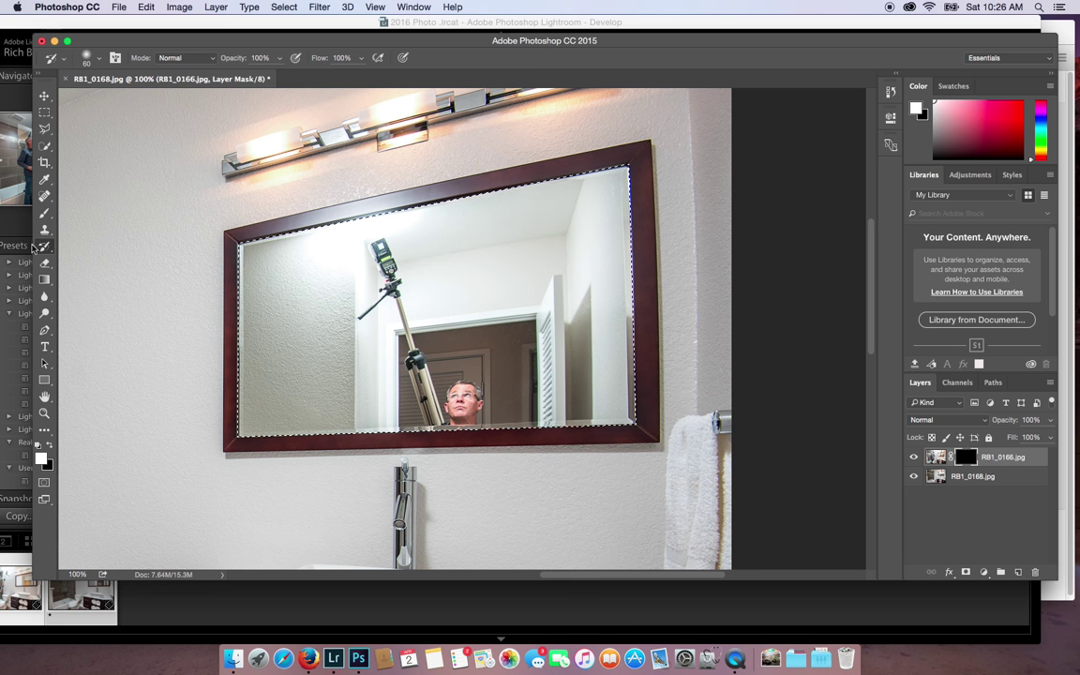
# Paint white over the mirror on the mask at 100% flow, then deselect
pyautogui.click(44, 213)
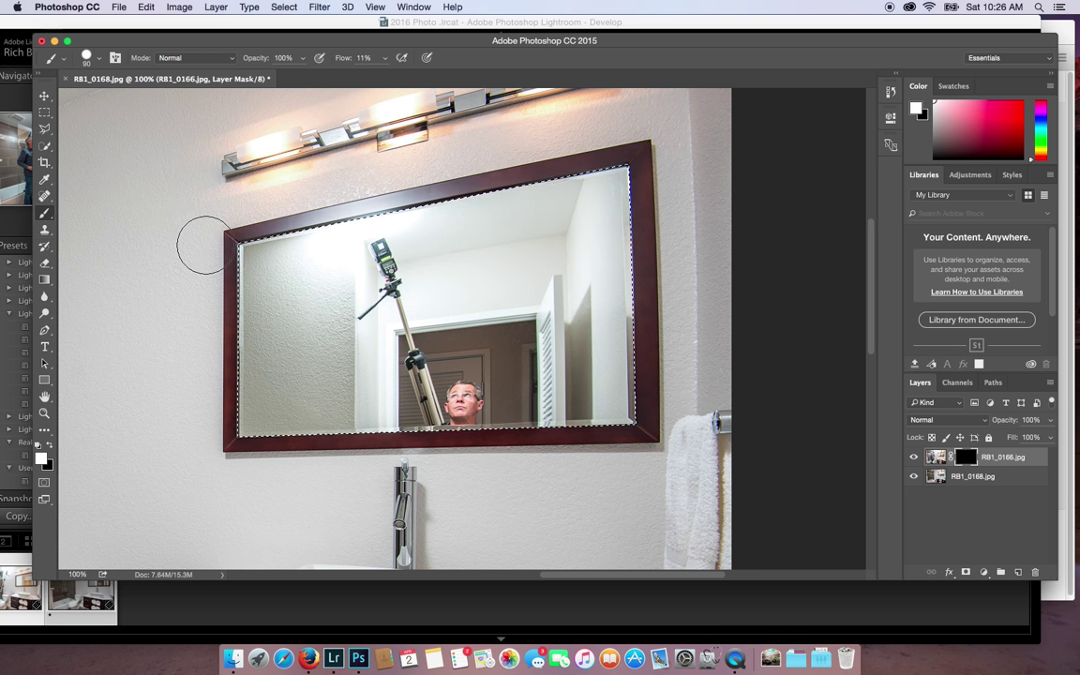
pyautogui.press(']')
pyautogui.press(']')
pyautogui.press(']')
pyautogui.press(']')
pyautogui.press(']')
pyautogui.press(']')
pyautogui.press(']')
pyautogui.press(']')
pyautogui.press(']')
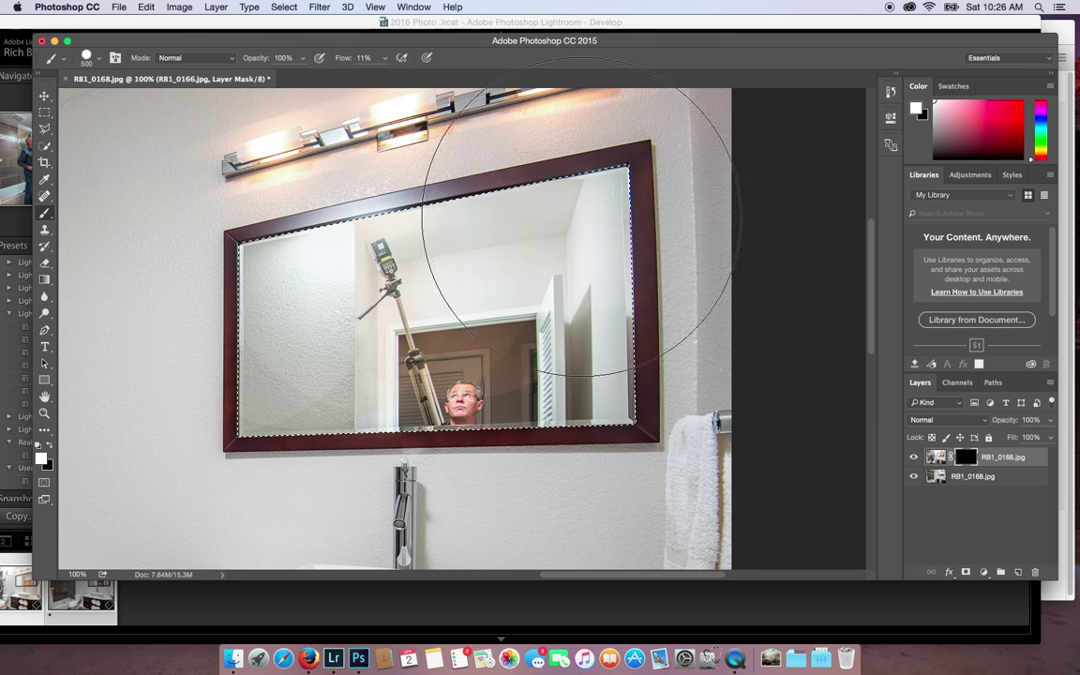
pyautogui.moveTo(579, 181)
pyautogui.mouseDown()
pyautogui.moveTo(653, 229)
pyautogui.moveTo(273, 393)
pyautogui.moveTo(536, 256)
pyautogui.mouseUp()
pyautogui.press('super+z')
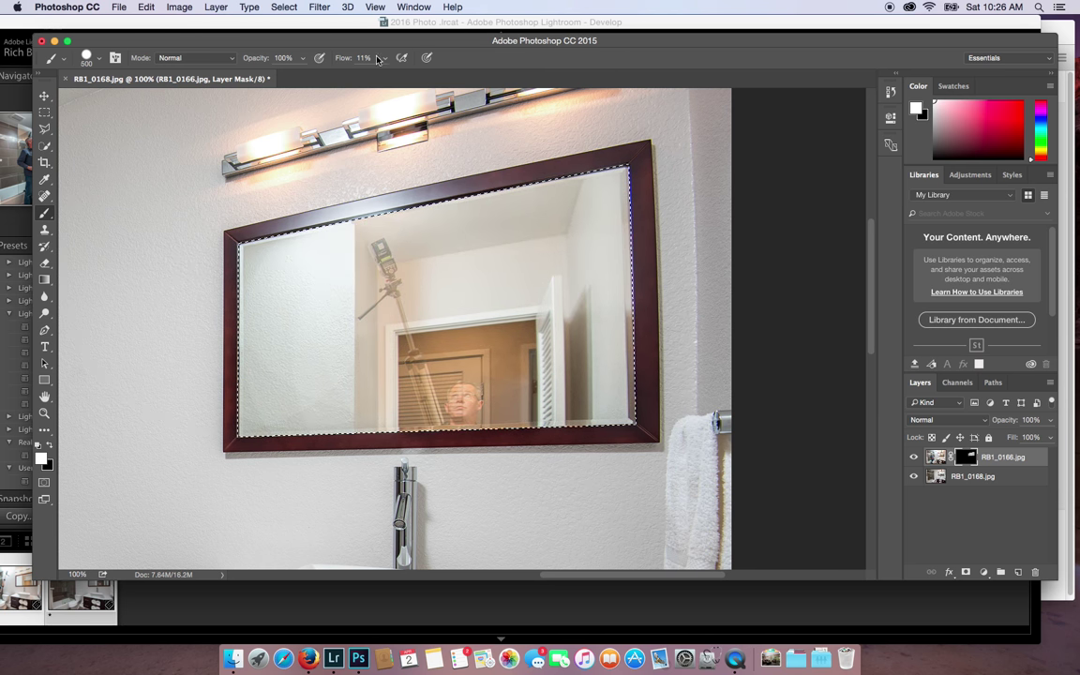
pyautogui.click(384, 59)
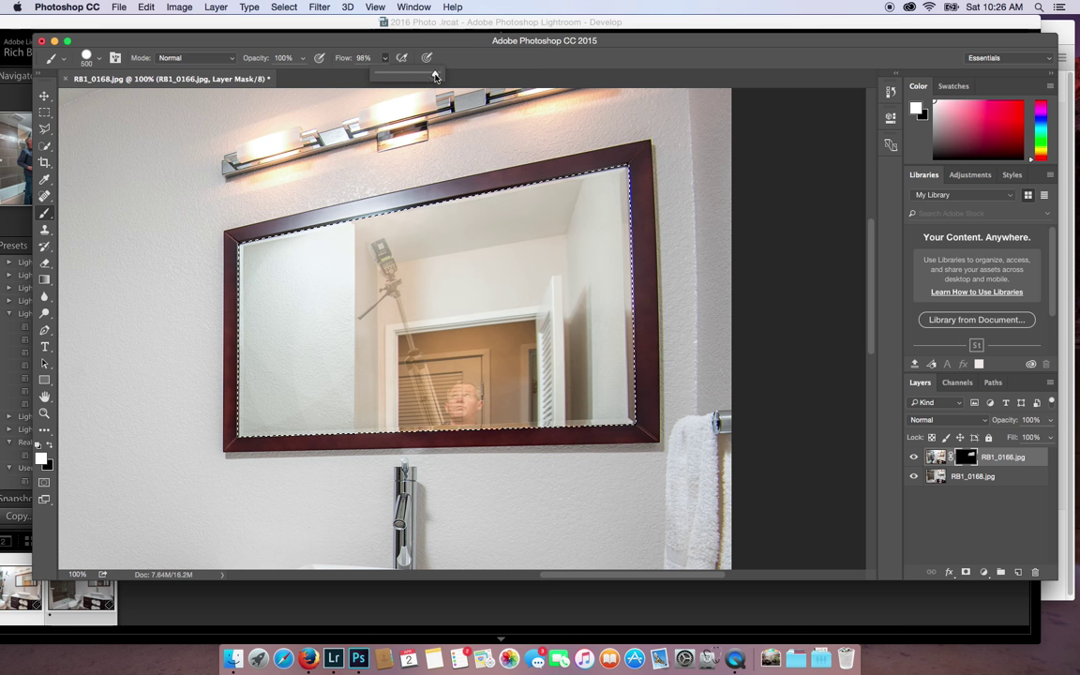
pyautogui.moveTo(378, 73); pyautogui.dragTo(436, 72)
pyautogui.moveTo(422, 127)
pyautogui.mouseDown()
pyautogui.moveTo(265, 302)
pyautogui.moveTo(467, 285)
pyautogui.moveTo(428, 299)
pyautogui.moveTo(517, 297)
pyautogui.moveTo(481, 306)
pyautogui.moveTo(573, 282)
pyautogui.mouseUp()
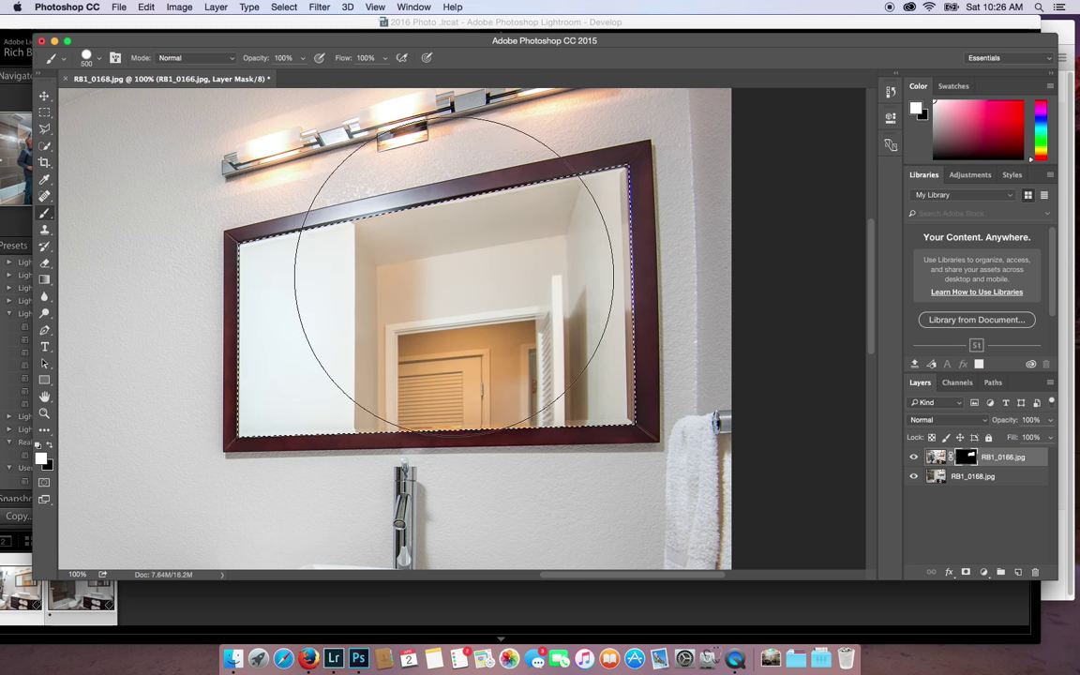
pyautogui.press('super+d')
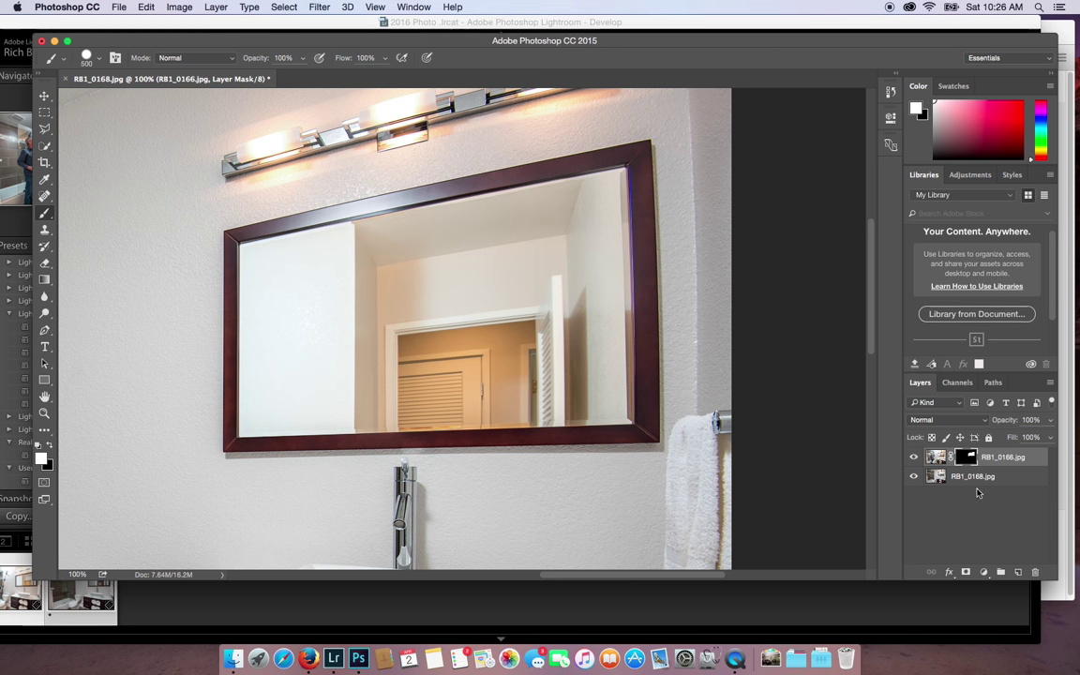
# Toggle the top layer's visibility to compare the mirror before and after
pyautogui.click(913, 458)
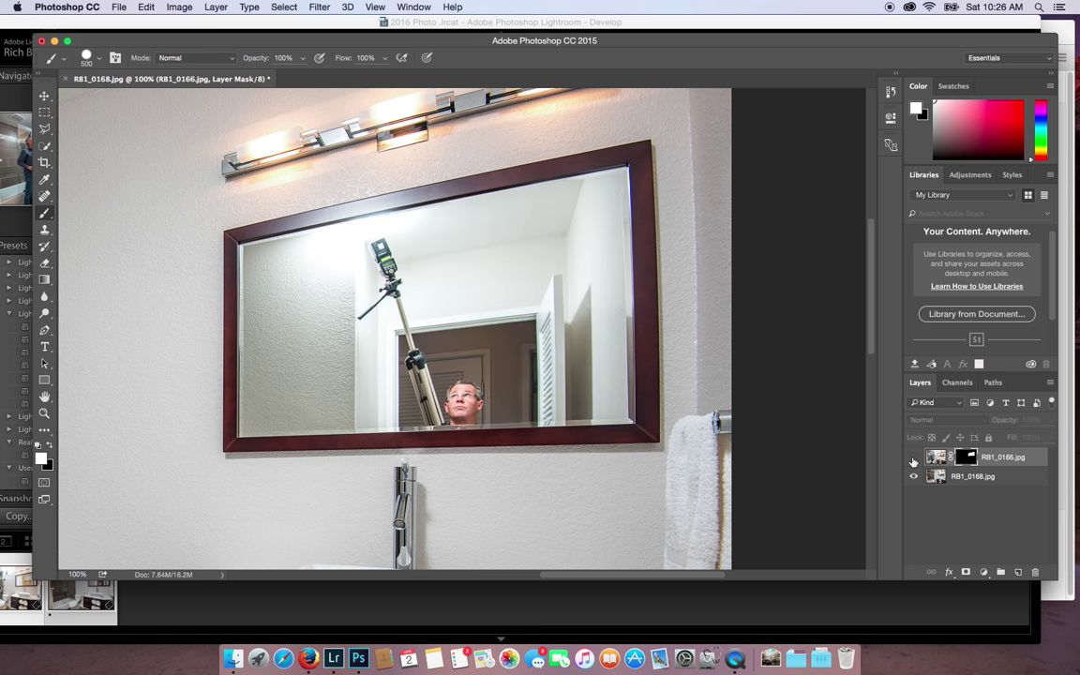
pyautogui.click(913, 459)
pyautogui.click(913, 458)
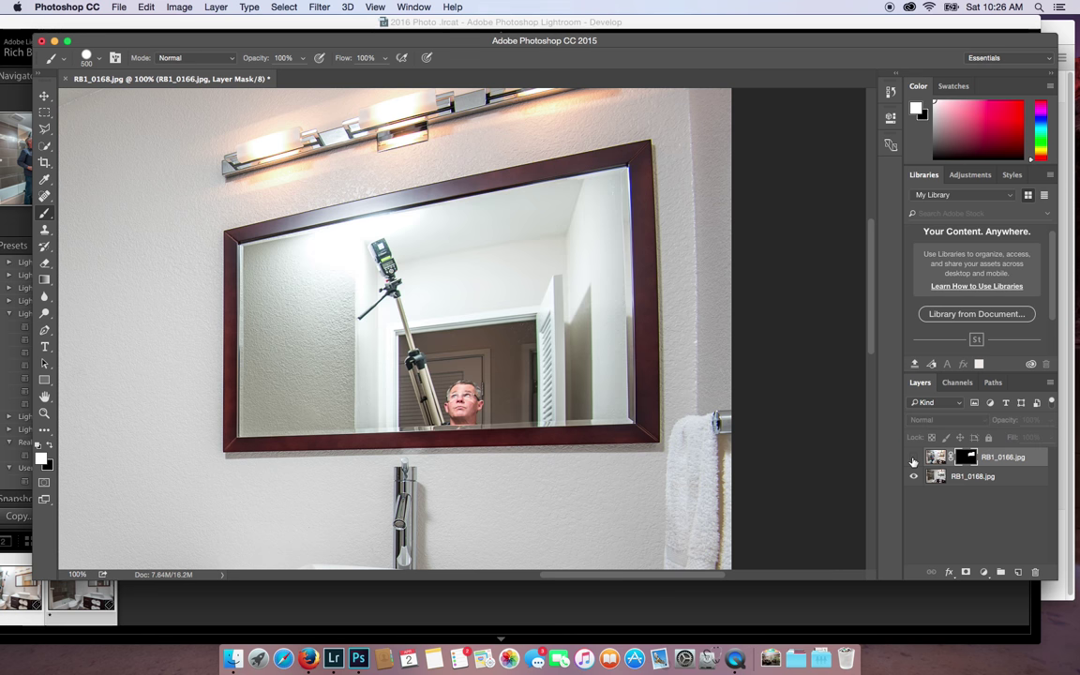
pyautogui.click(913, 459)
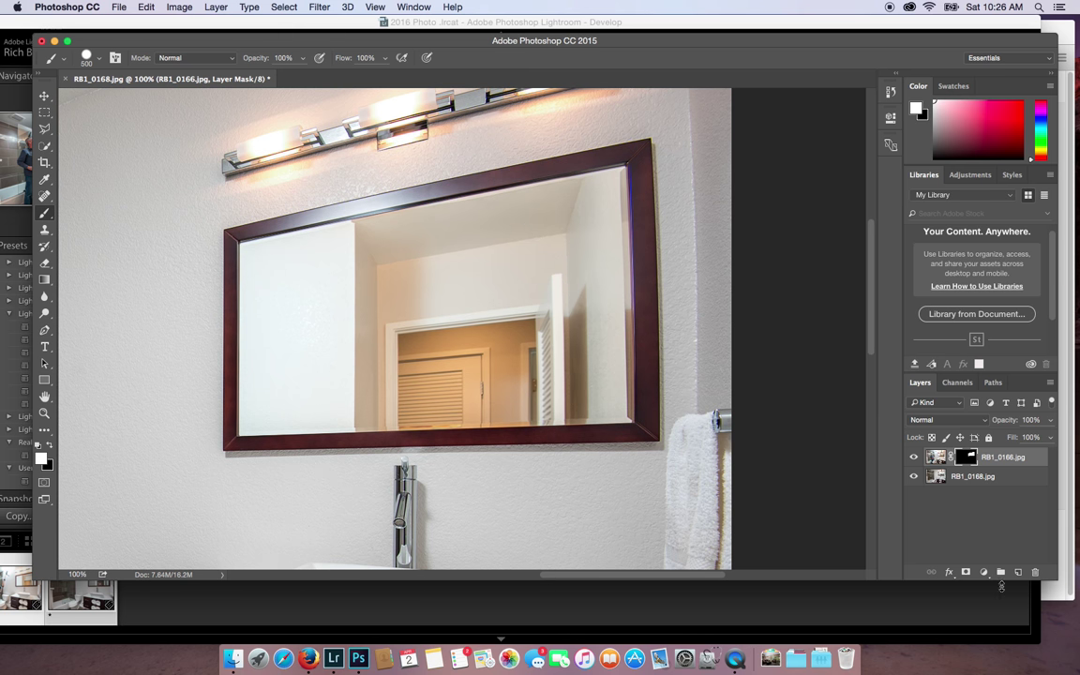
# Zoom the photo to 50% and delete the masked RB1_0166.jpg layer
pyautogui.press('super+minus')
pyautogui.press('super+minus')
pyautogui.press('super+minus')
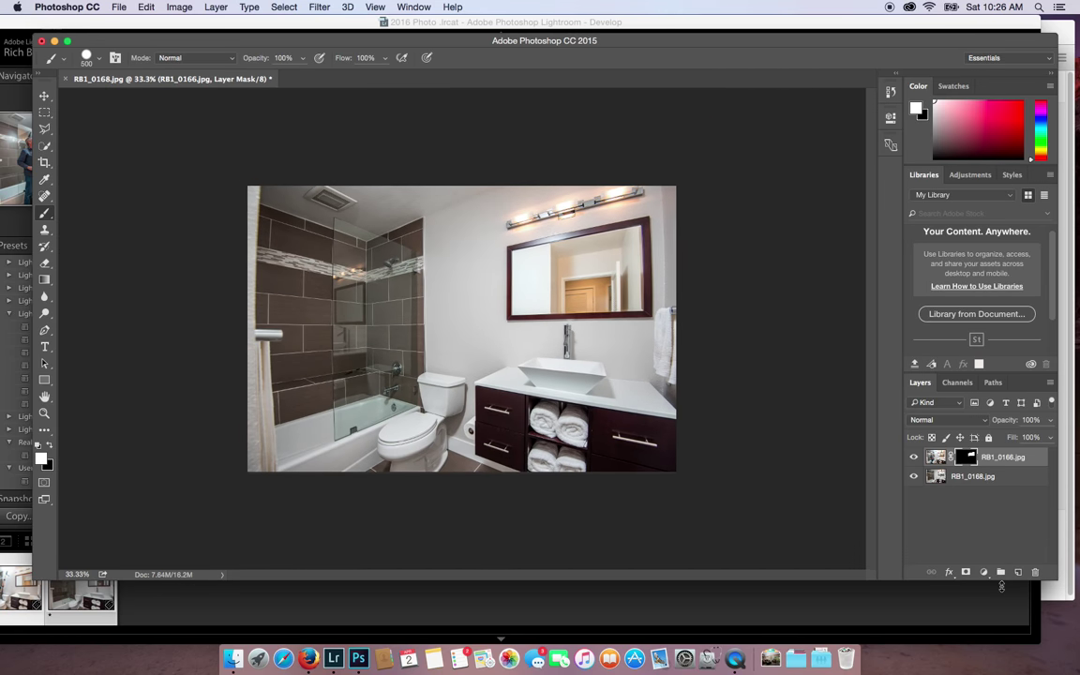
pyautogui.press('super+plus')
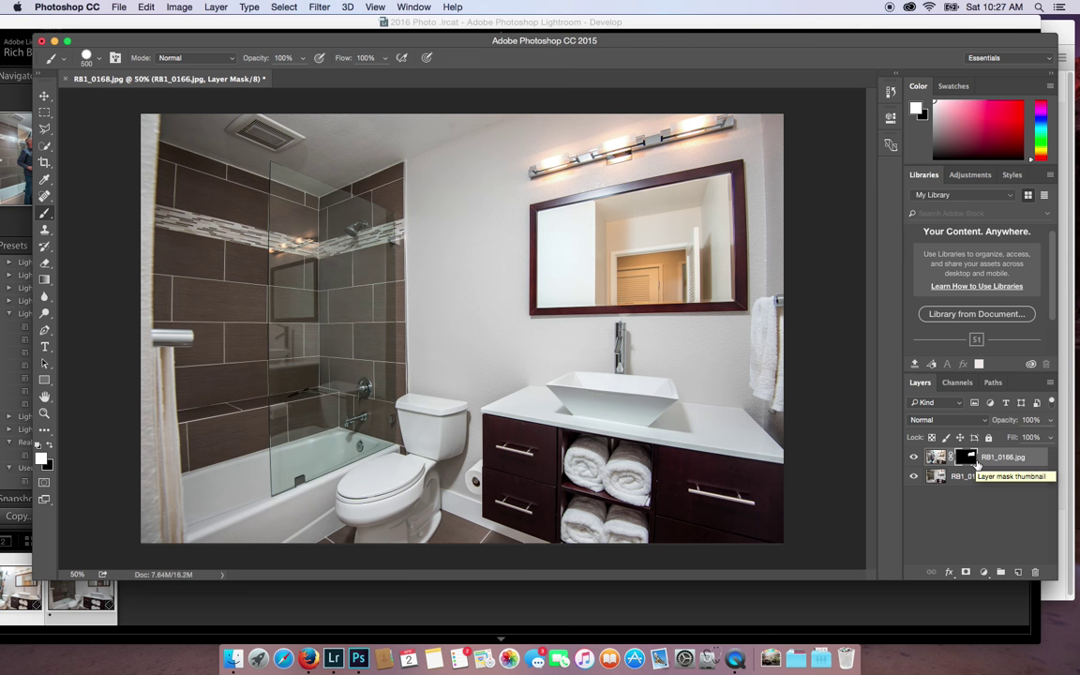
pyautogui.press('BackSpace')
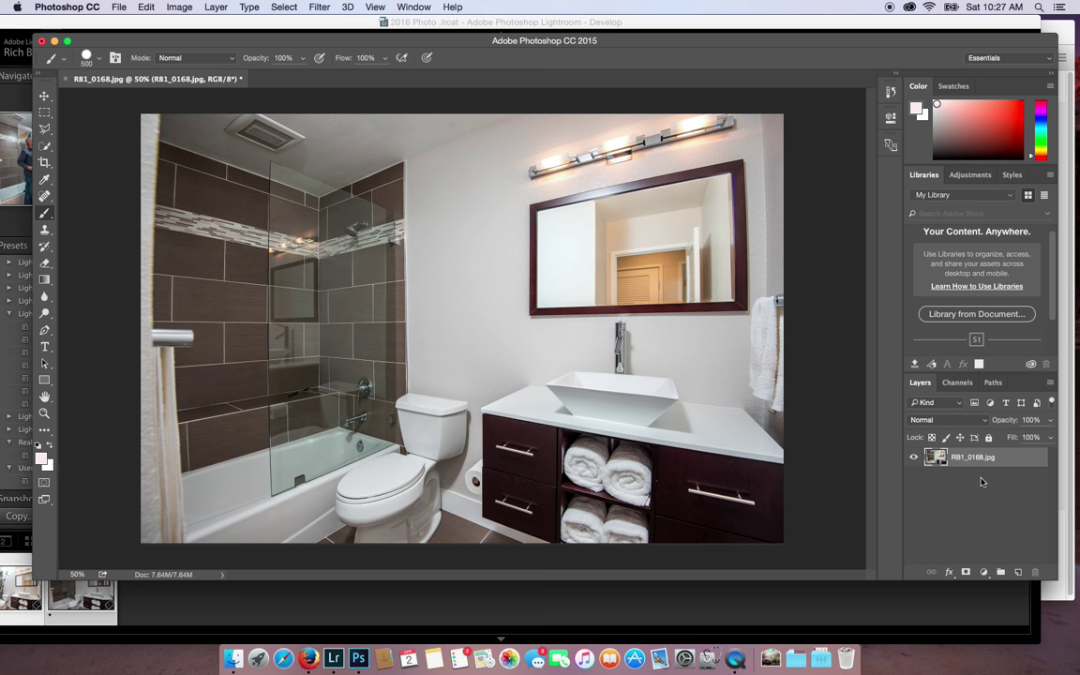
# Add a new Color-blend layer and sample grey from the mirror's reflected wall
pyautogui.click(1017, 572)
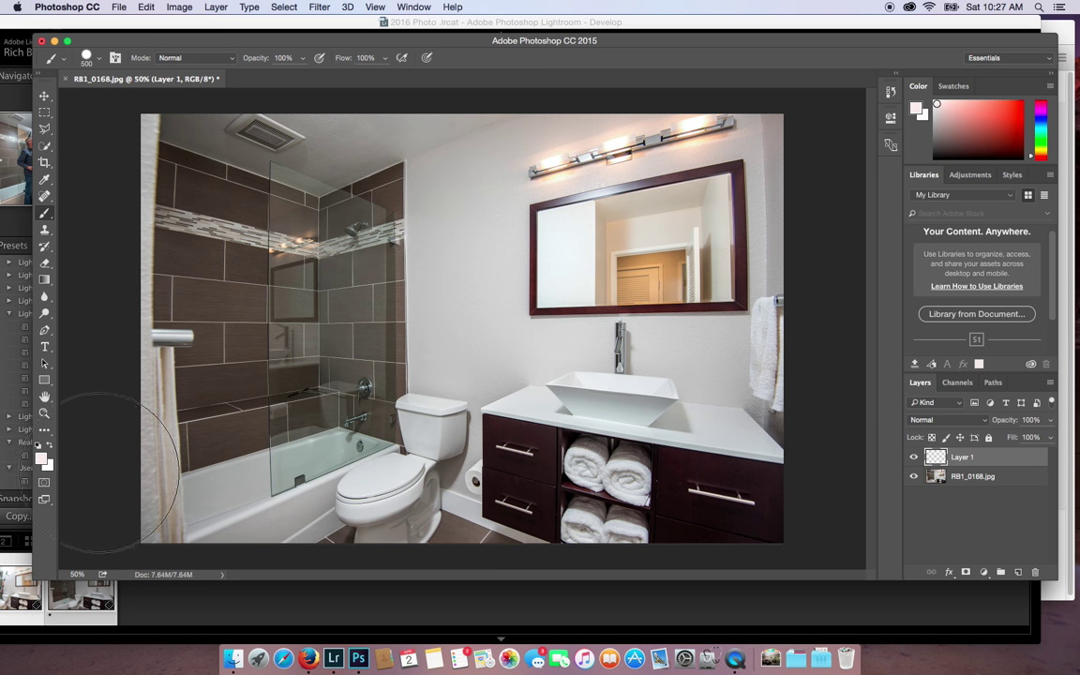
pyautogui.click(982, 420)
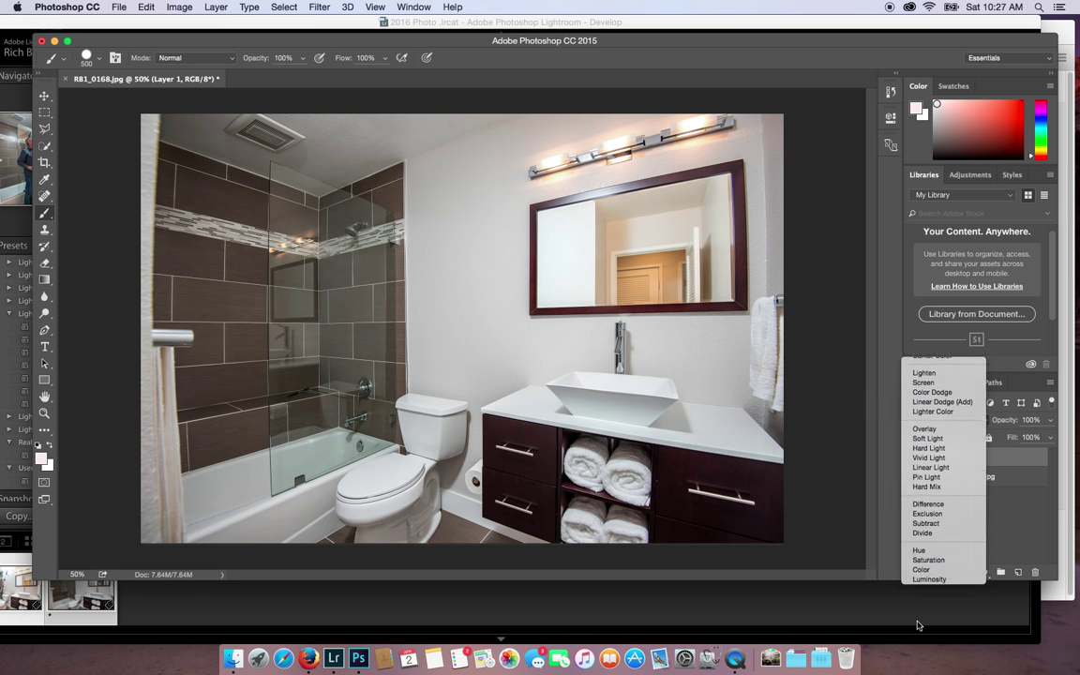
pyautogui.click(922, 632)
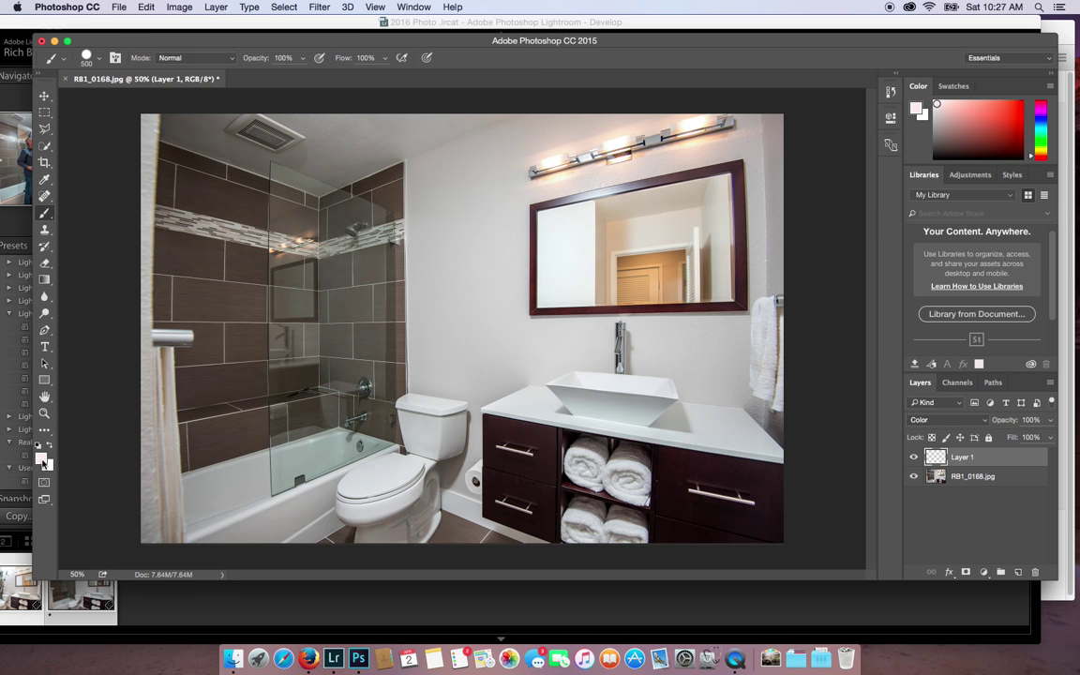
pyautogui.click(41, 457)
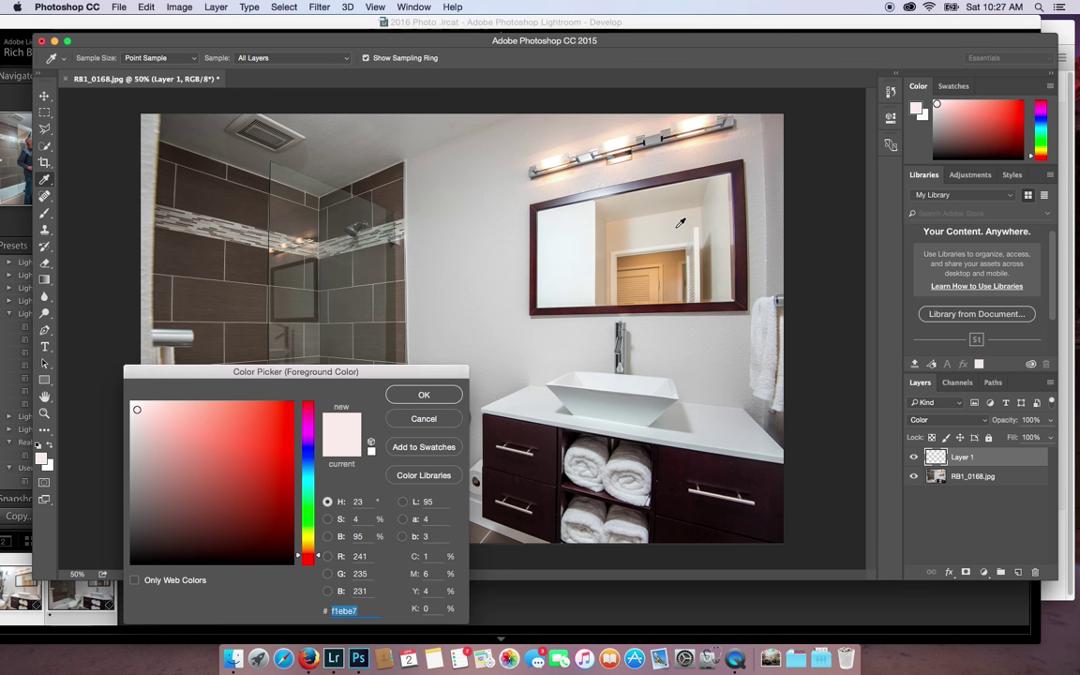
pyautogui.click(674, 233)
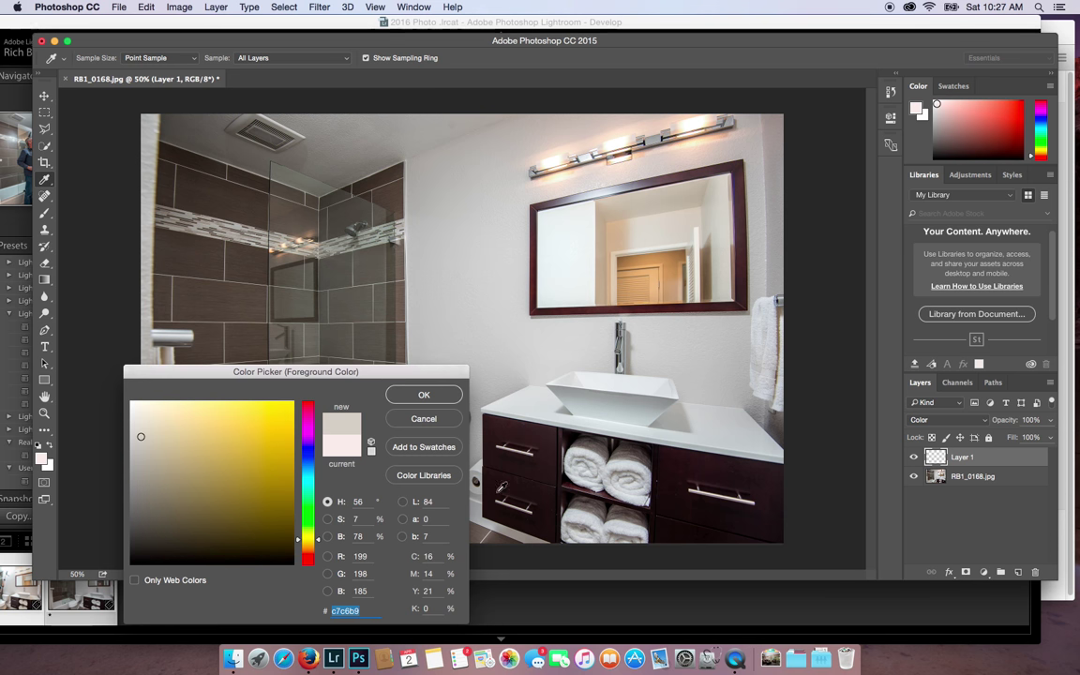
pyautogui.click(421, 395)
# Paint grey over the orange doorway in the mirror with a smaller brush at 18% flow
pyautogui.press('b')
pyautogui.press('super+equal')
pyautogui.press('super+equal')
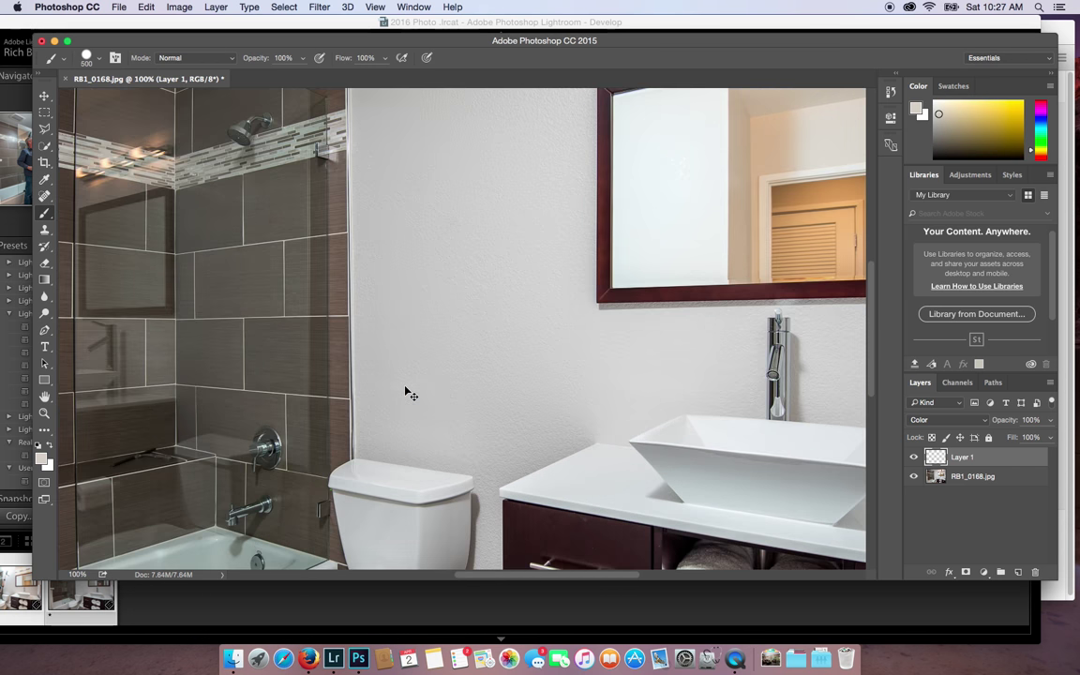
pyautogui.press('super+equal')
pyautogui.moveTo(448, 289); pyautogui.dragTo(53, 544)
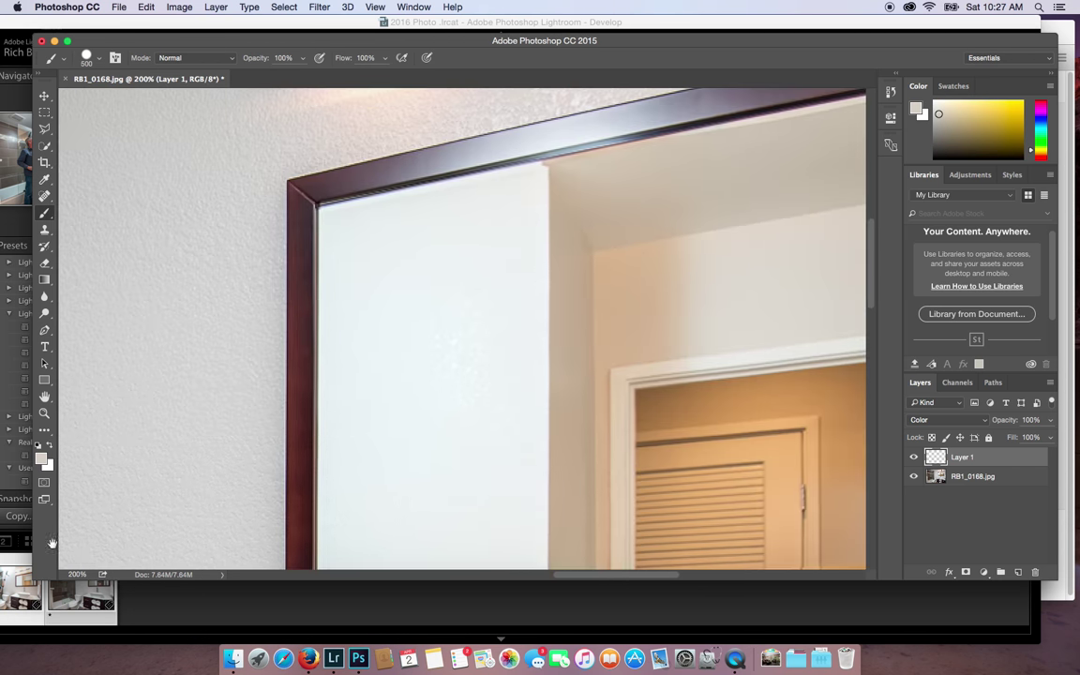
pyautogui.moveTo(652, 572)
pyautogui.mouseDown()
pyautogui.moveTo(554, 497)
pyautogui.moveTo(554, 554)
pyautogui.mouseUp()
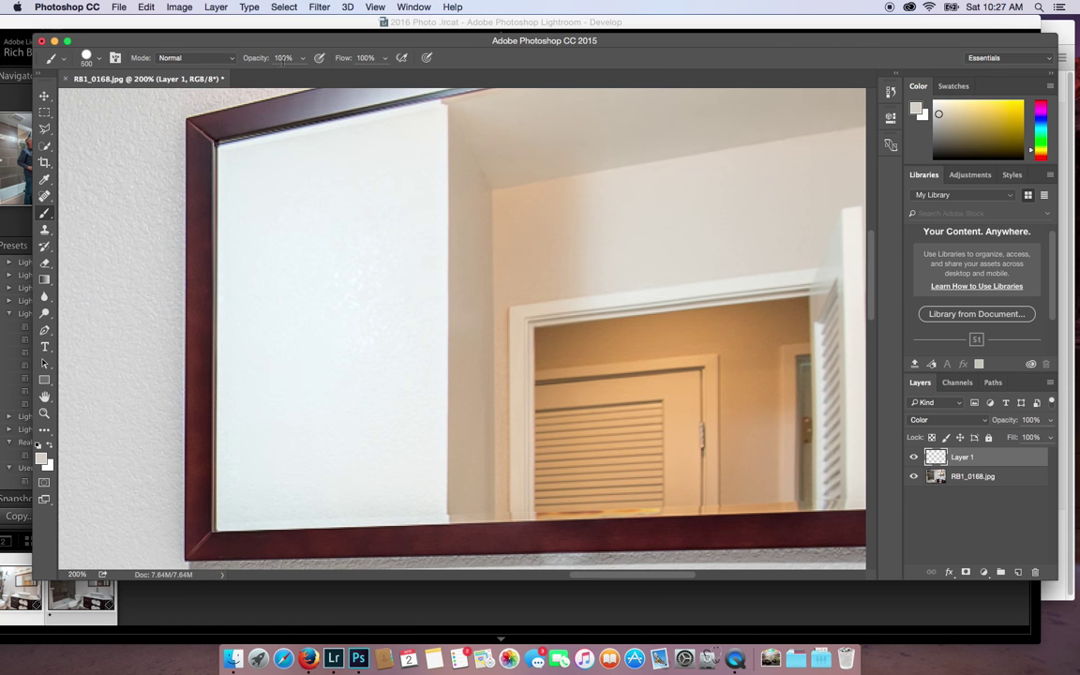
pyautogui.click(385, 58)
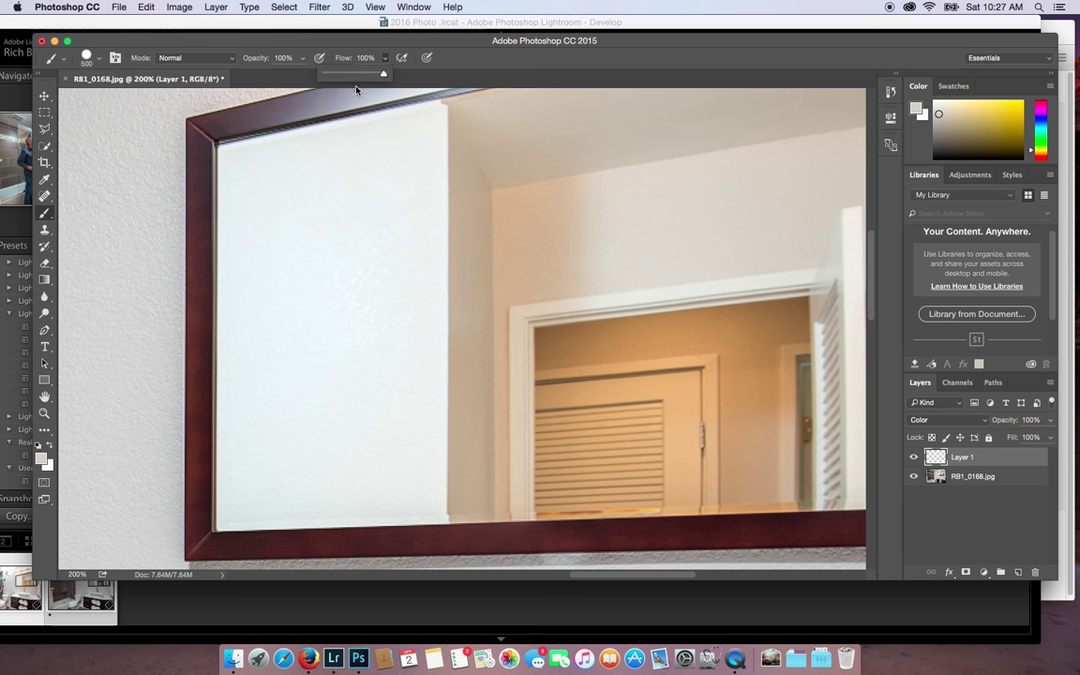
pyautogui.click(329, 75)
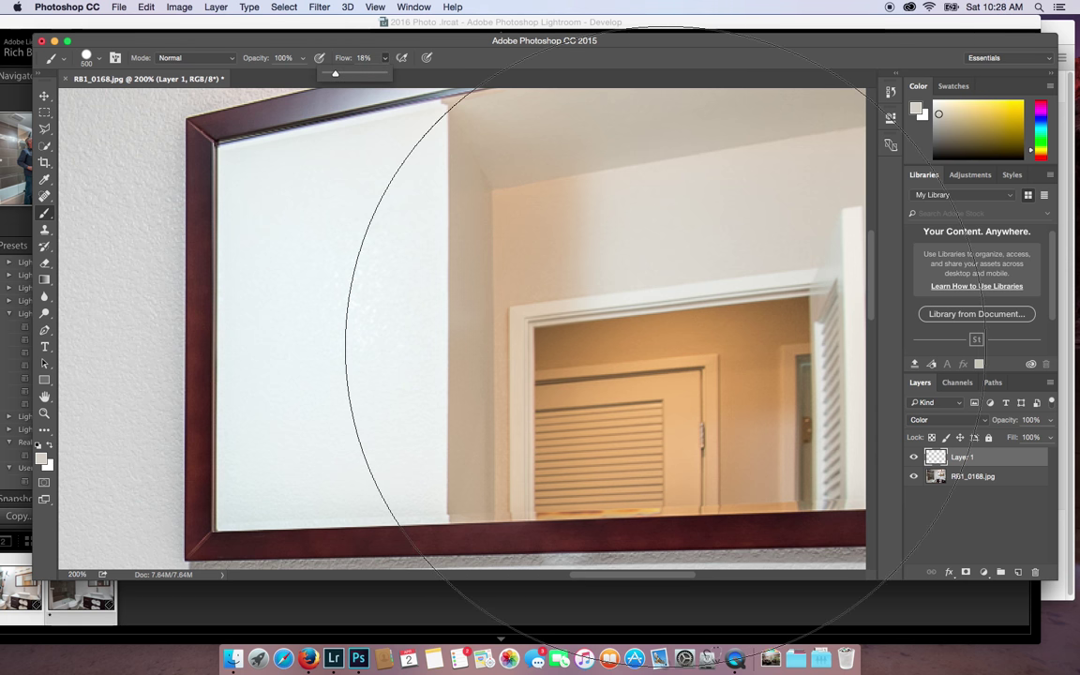
pyautogui.press('space')
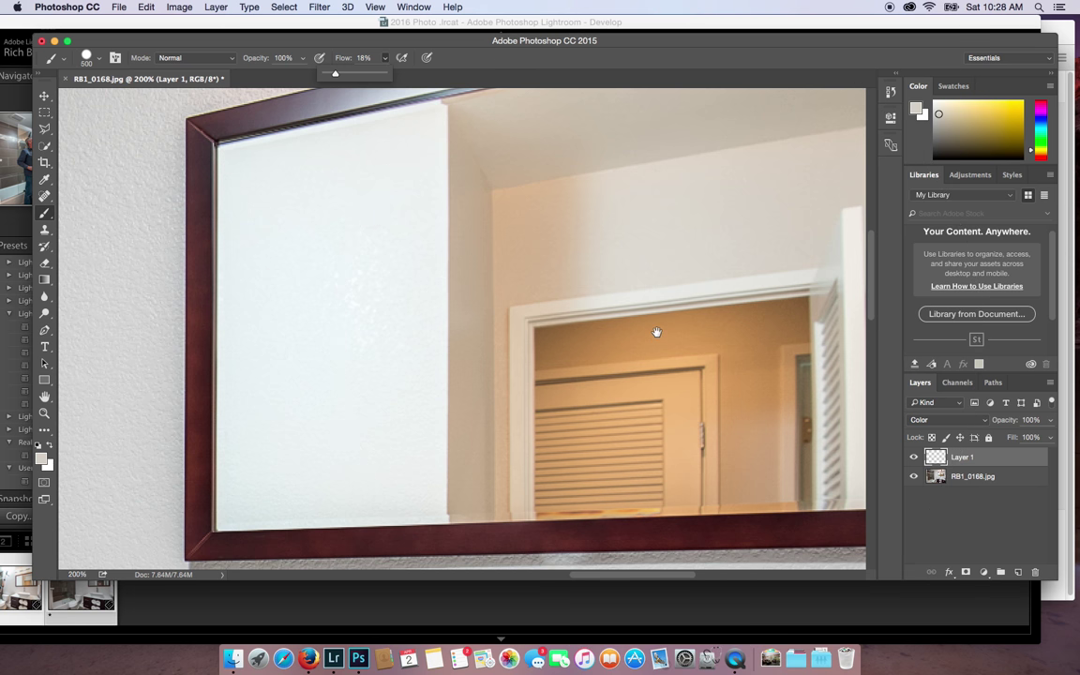
pyautogui.moveTo(656, 331)
pyautogui.mouseDown()
pyautogui.moveTo(547, 244)
pyautogui.moveTo(534, 245)
pyautogui.mouseUp()
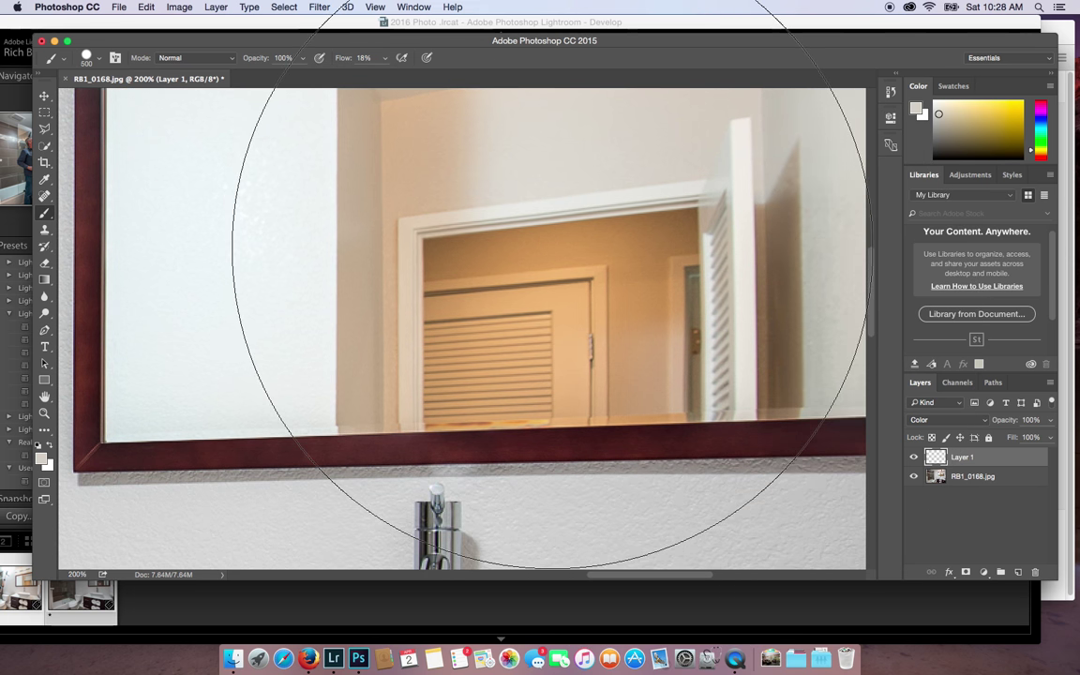
pyautogui.press('[')
pyautogui.press('[')
pyautogui.press('[')
pyautogui.press('[')
pyautogui.press('[')
pyautogui.press('[')
pyautogui.press('[')
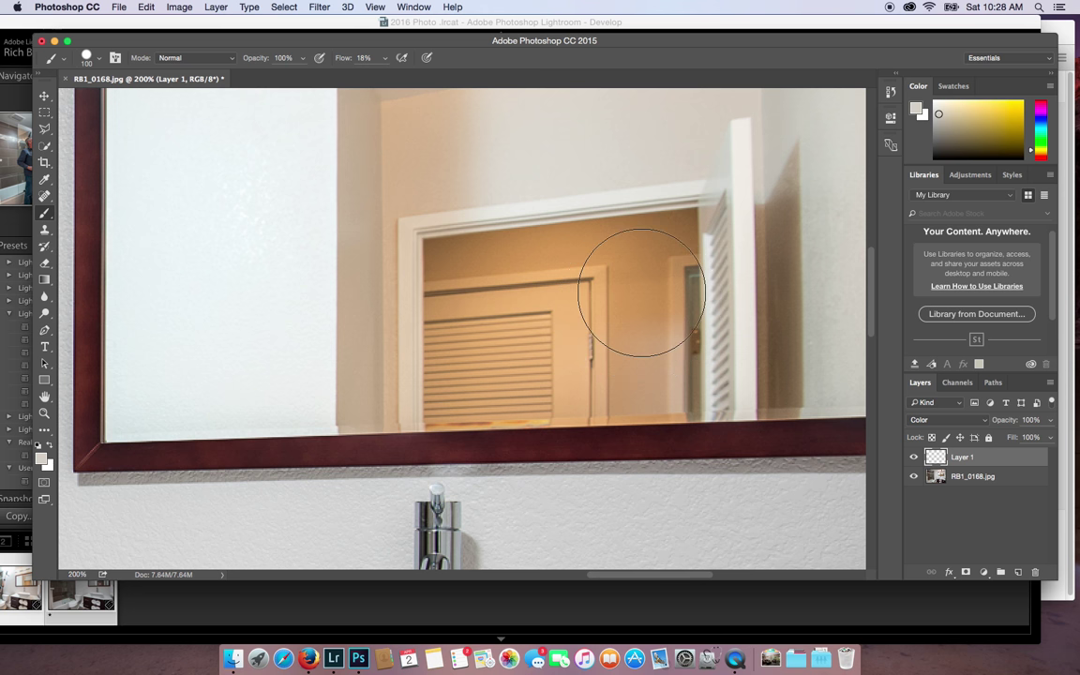
pyautogui.moveTo(635, 291)
pyautogui.mouseDown()
pyautogui.moveTo(603, 271)
pyautogui.moveTo(473, 299)
pyautogui.moveTo(522, 277)
pyautogui.moveTo(495, 277)
pyautogui.moveTo(436, 299)
pyautogui.moveTo(458, 397)
pyautogui.moveTo(576, 368)
pyautogui.moveTo(636, 379)
pyautogui.moveTo(652, 242)
pyautogui.moveTo(515, 276)
pyautogui.moveTo(581, 254)
pyautogui.moveTo(565, 251)
pyautogui.moveTo(618, 265)
pyautogui.moveTo(634, 411)
pyautogui.moveTo(591, 396)
pyautogui.moveTo(460, 434)
pyautogui.moveTo(545, 380)
pyautogui.moveTo(693, 250)
pyautogui.moveTo(628, 316)
pyautogui.moveTo(481, 315)
pyautogui.moveTo(485, 277)
pyautogui.moveTo(472, 297)
pyautogui.moveTo(459, 285)
pyautogui.moveTo(470, 256)
pyautogui.moveTo(553, 307)
pyautogui.moveTo(582, 299)
pyautogui.moveTo(641, 426)
pyautogui.moveTo(683, 343)
pyautogui.moveTo(740, 374)
pyautogui.moveTo(799, 439)
pyautogui.mouseUp()
# Lower the paint layer's opacity to 58% and zoom out to the whole bathroom
pyautogui.click(1049, 422)
pyautogui.moveTo(1047, 438); pyautogui.dragTo(1037, 440)
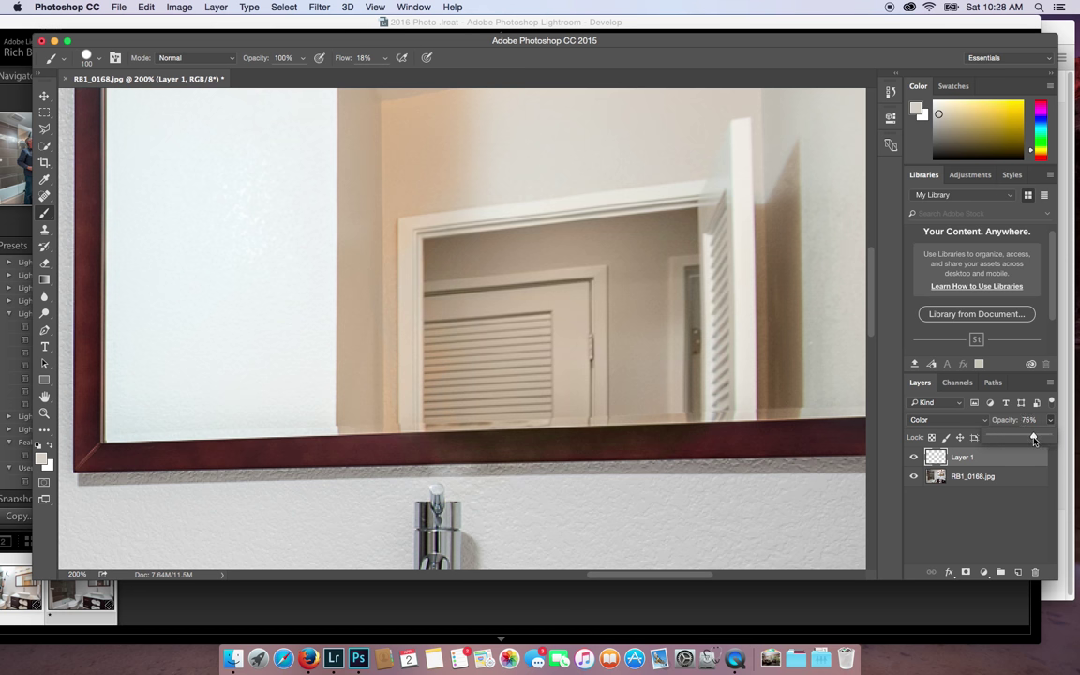
pyautogui.moveTo(1029, 440); pyautogui.dragTo(1023, 440)
pyautogui.press('super+minus')
pyautogui.press('super+minus')
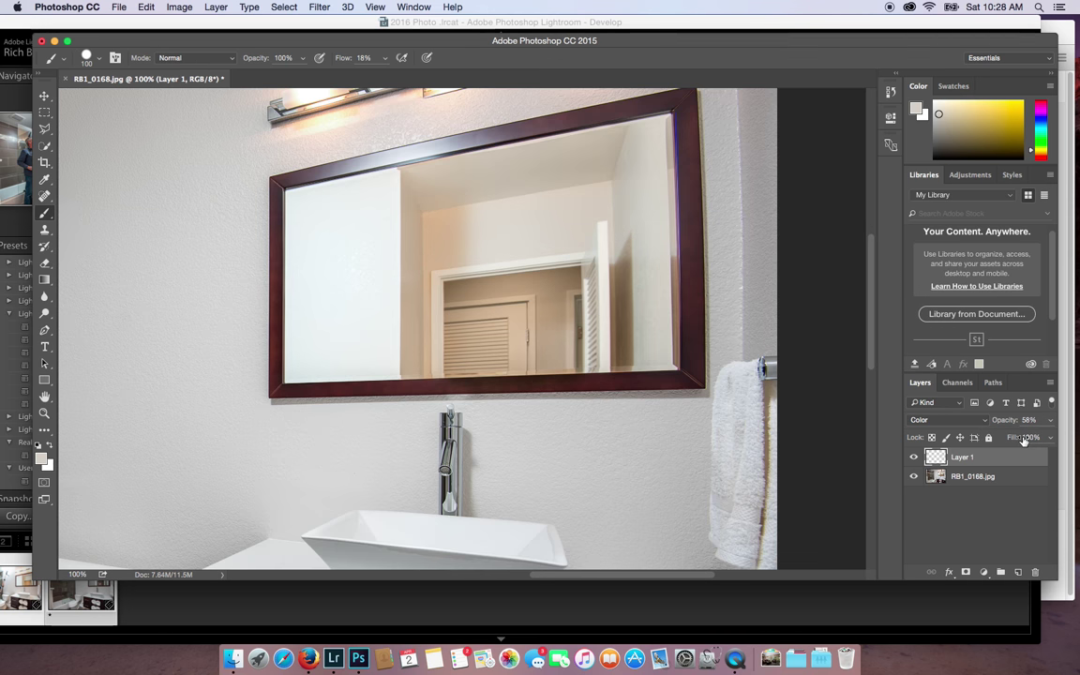
pyautogui.press('super+minus')
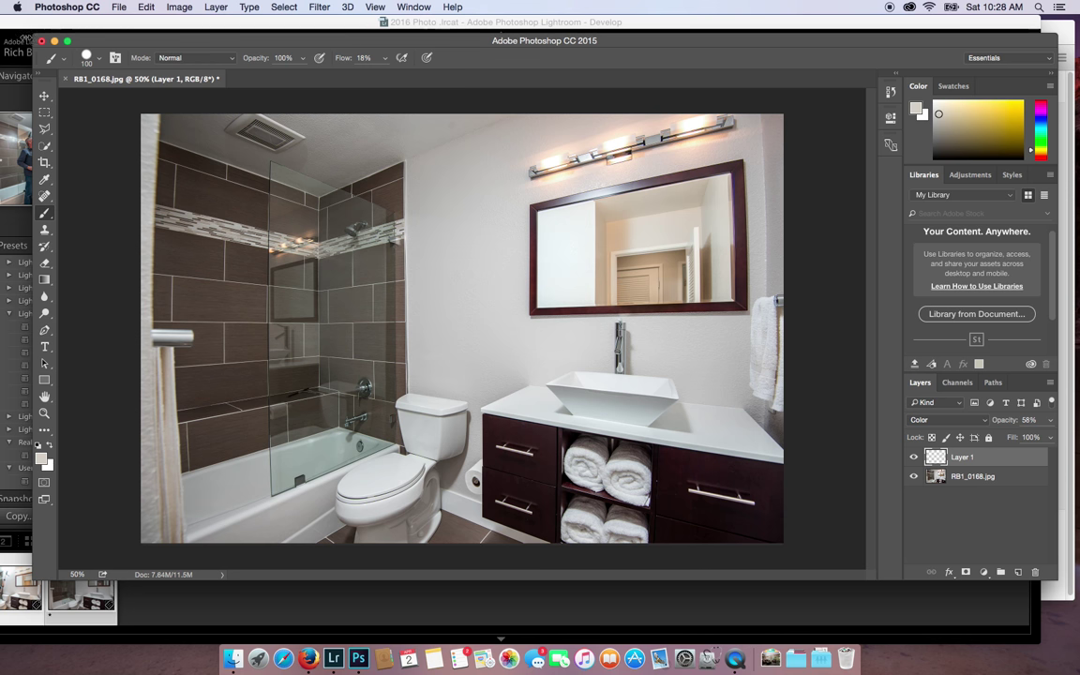
# Close the colour-corrected document via the save prompt, then pick Edit In options in Lightroom
pyautogui.click(41, 42)
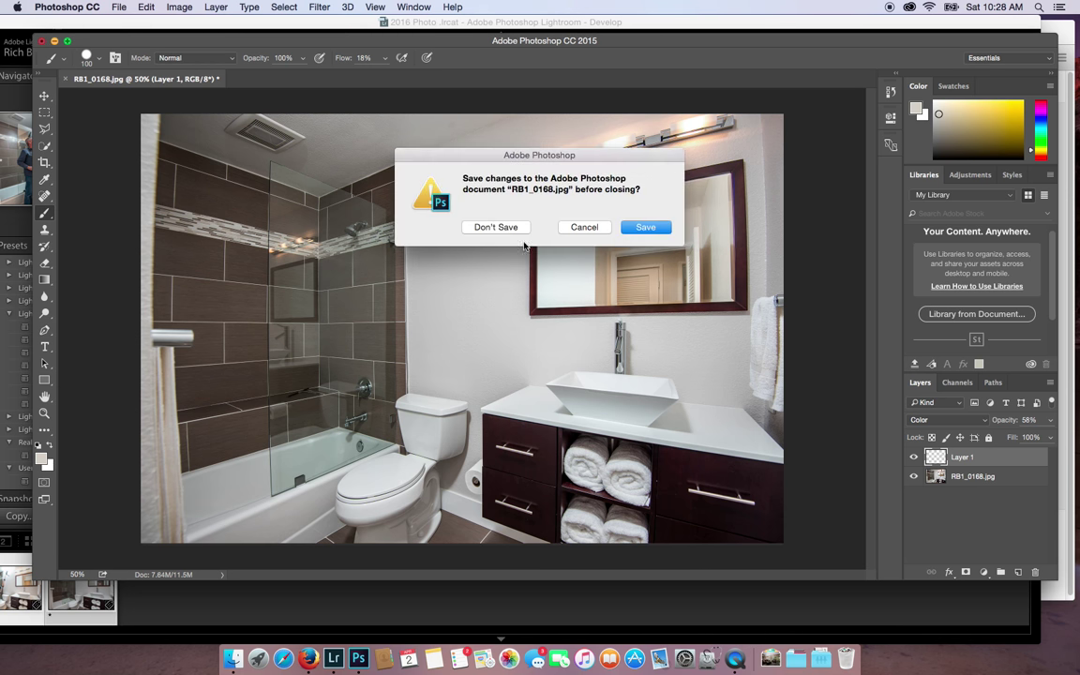
pyautogui.click(493, 227)
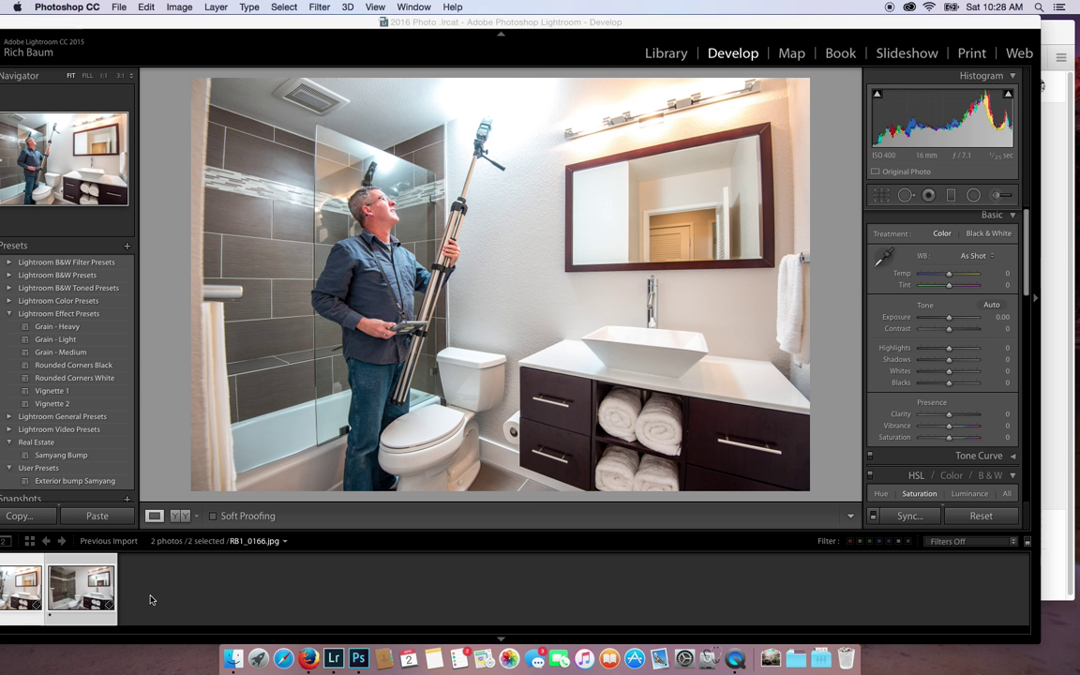
pyautogui.click(386, 292)
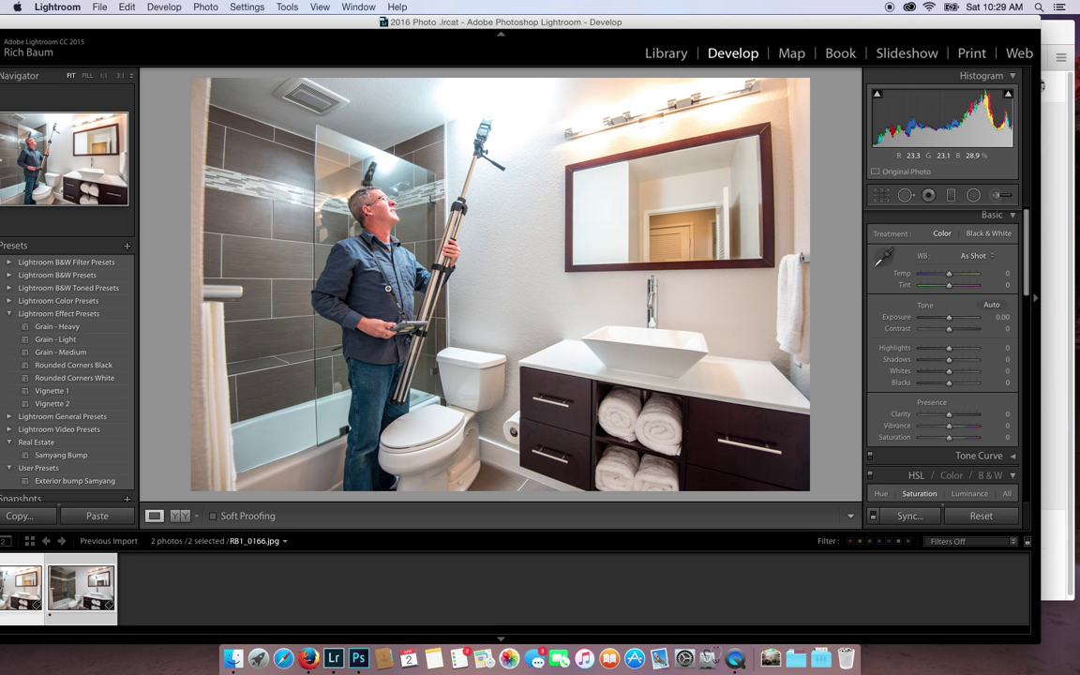
pyautogui.rightClick(436, 286)
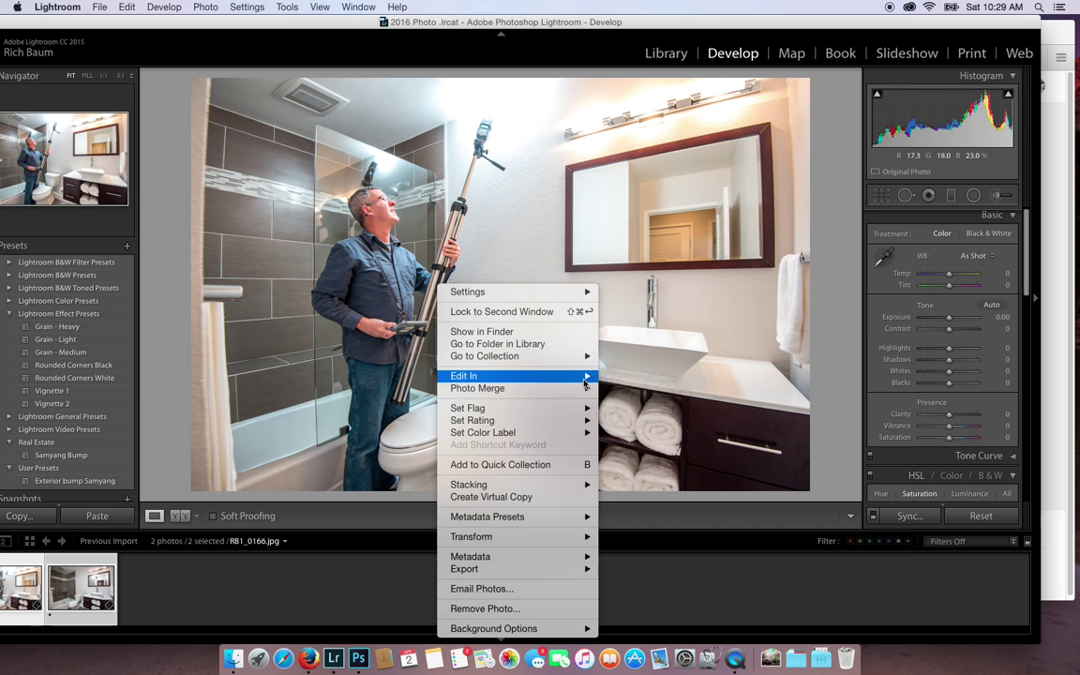
pyautogui.moveTo(562, 376)
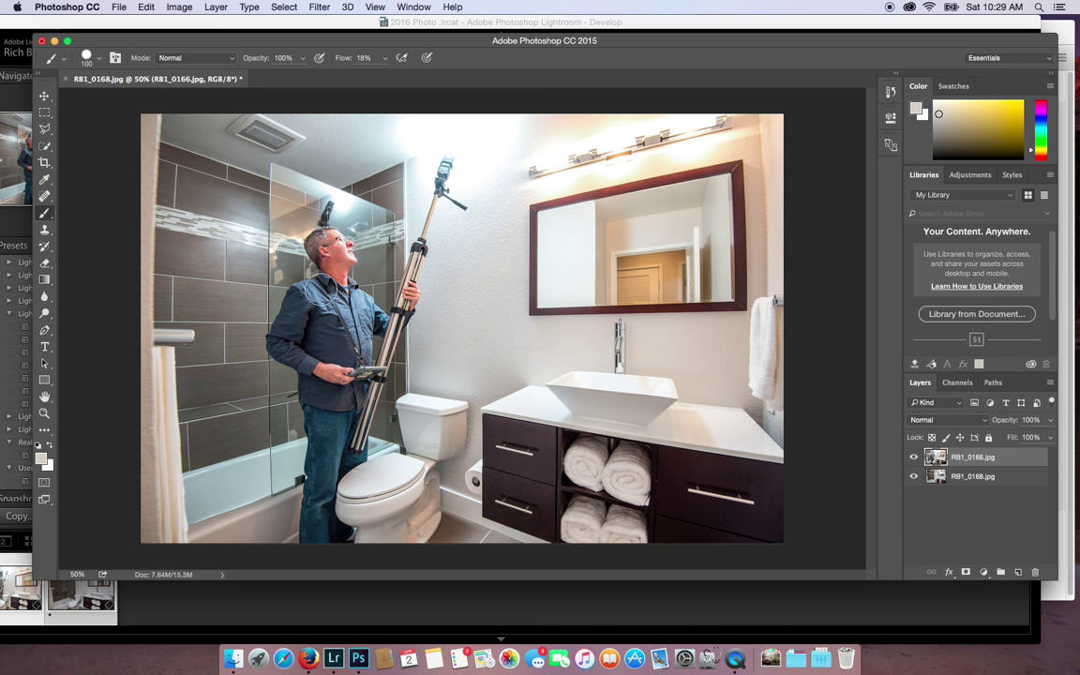
# Give RB1_0166 a black hide-all mask, choose the Polygonal Lasso, and zoom to the mirror
pyautogui.keyDown('alt'); pyautogui.click(965, 572); pyautogui.keyUp('alt')
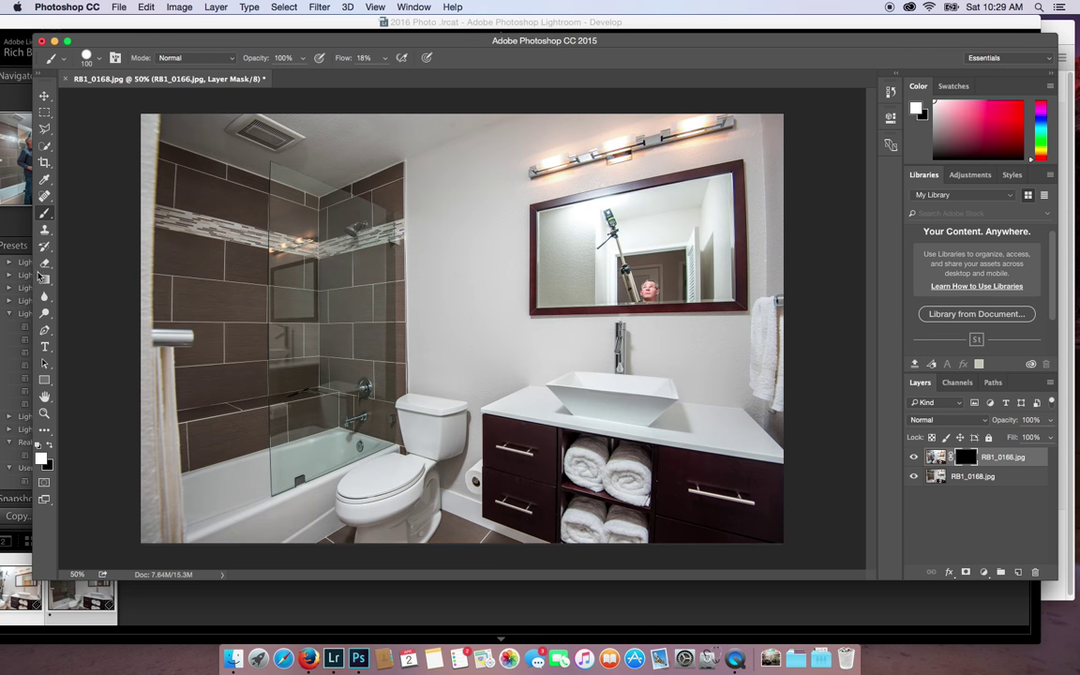
pyautogui.click(44, 128)
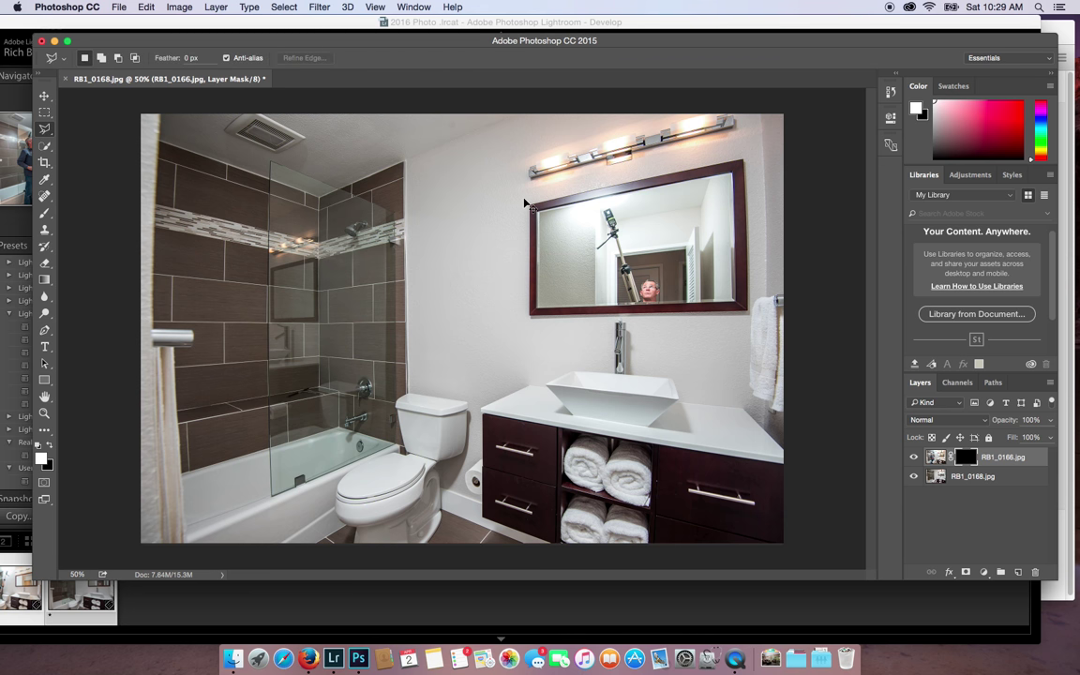
pyautogui.press('super+equal')
pyautogui.press('super+equal')
pyautogui.moveTo(531, 185); pyautogui.dragTo(256, 350)
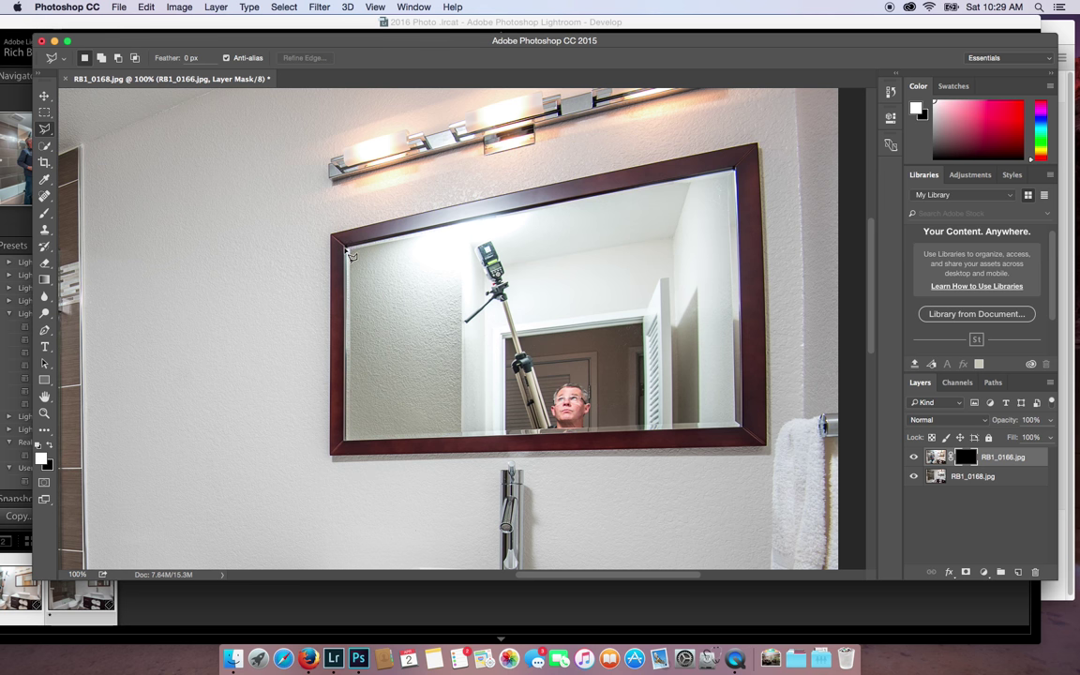
# Outline the mirror glass corner to corner into a closed selection
pyautogui.click(347, 251)
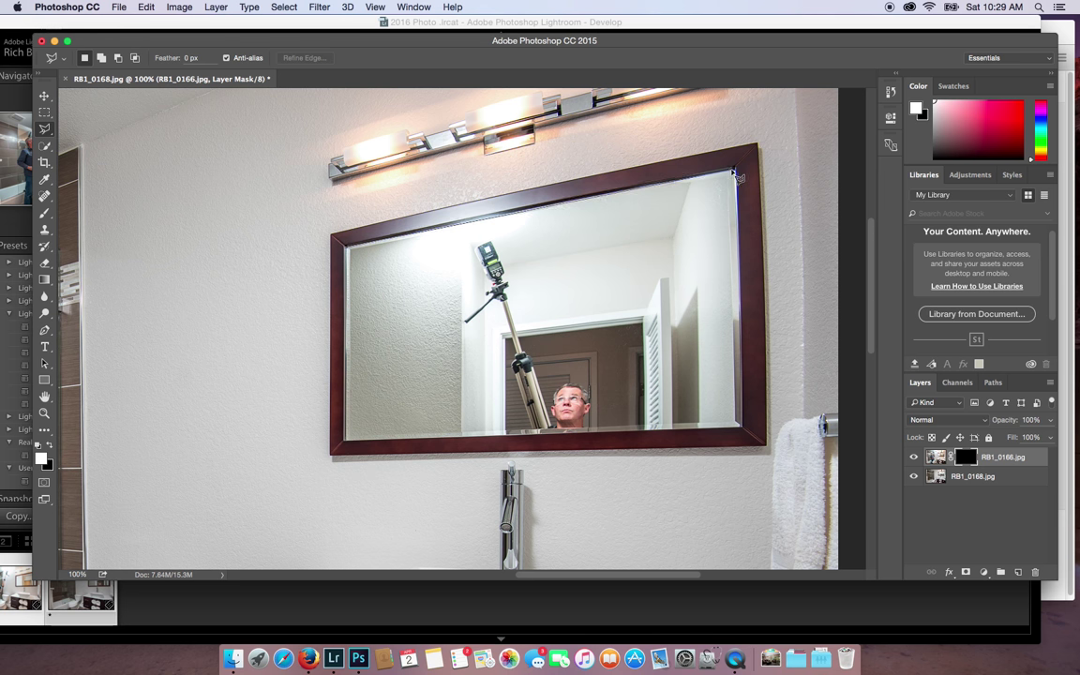
pyautogui.click(735, 173)
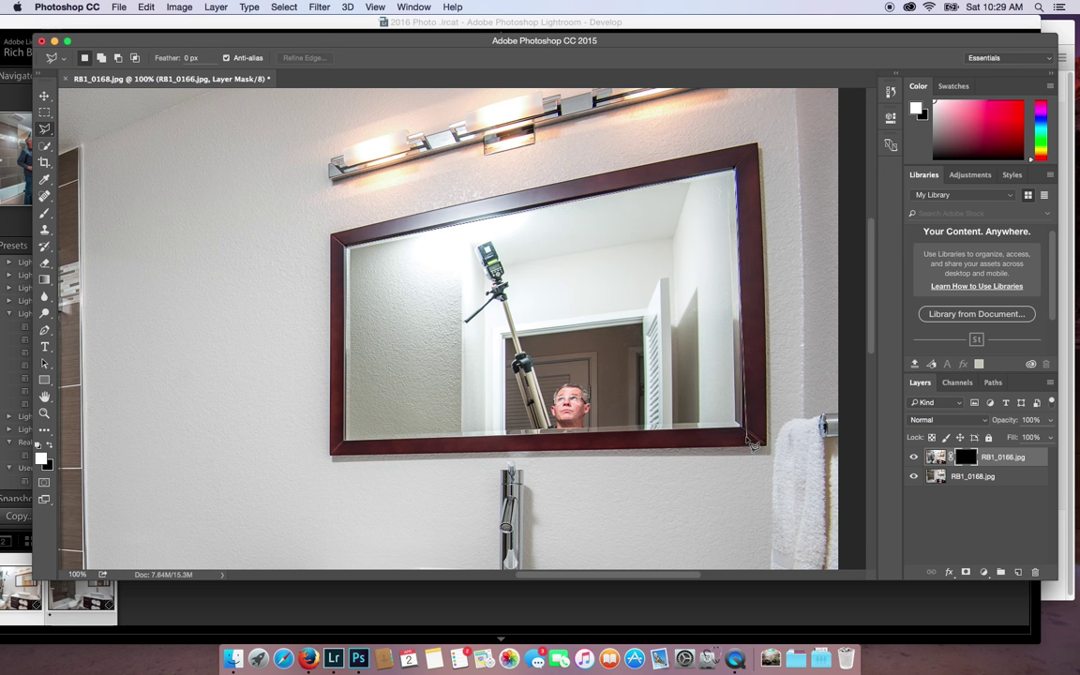
pyautogui.click(747, 436)
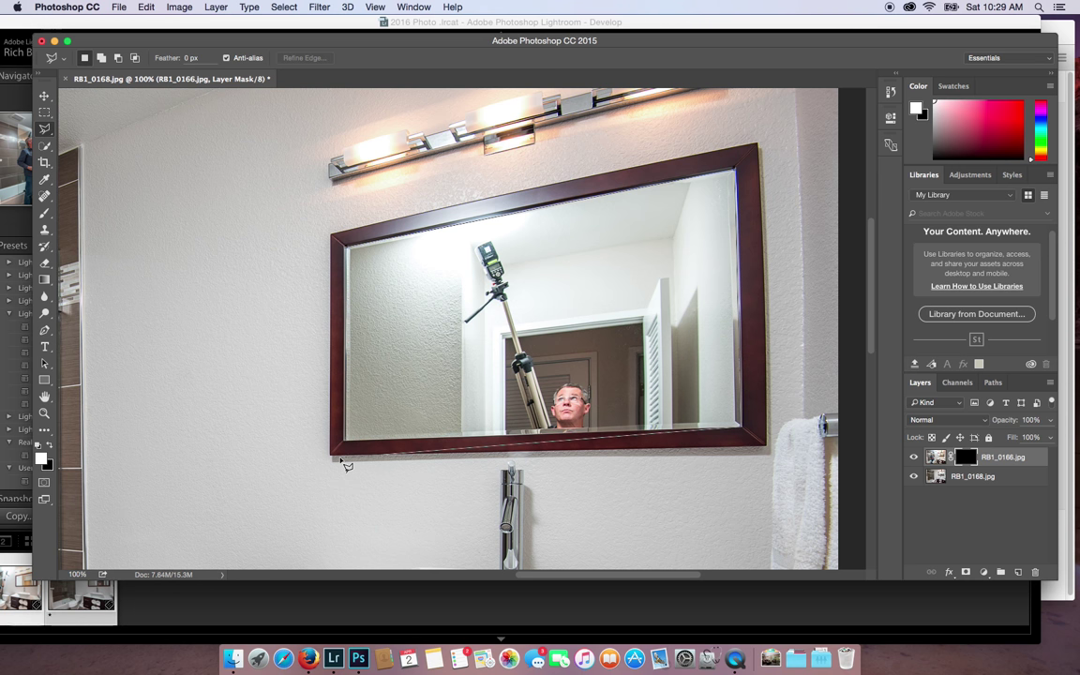
pyautogui.click(344, 438)
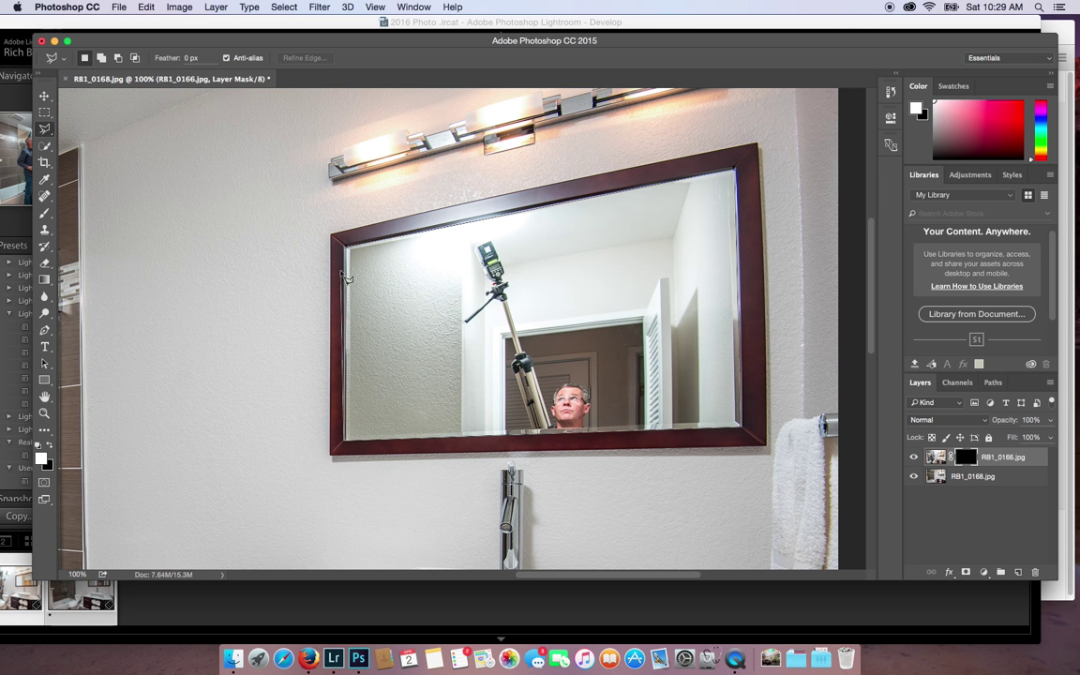
pyautogui.click(352, 254)
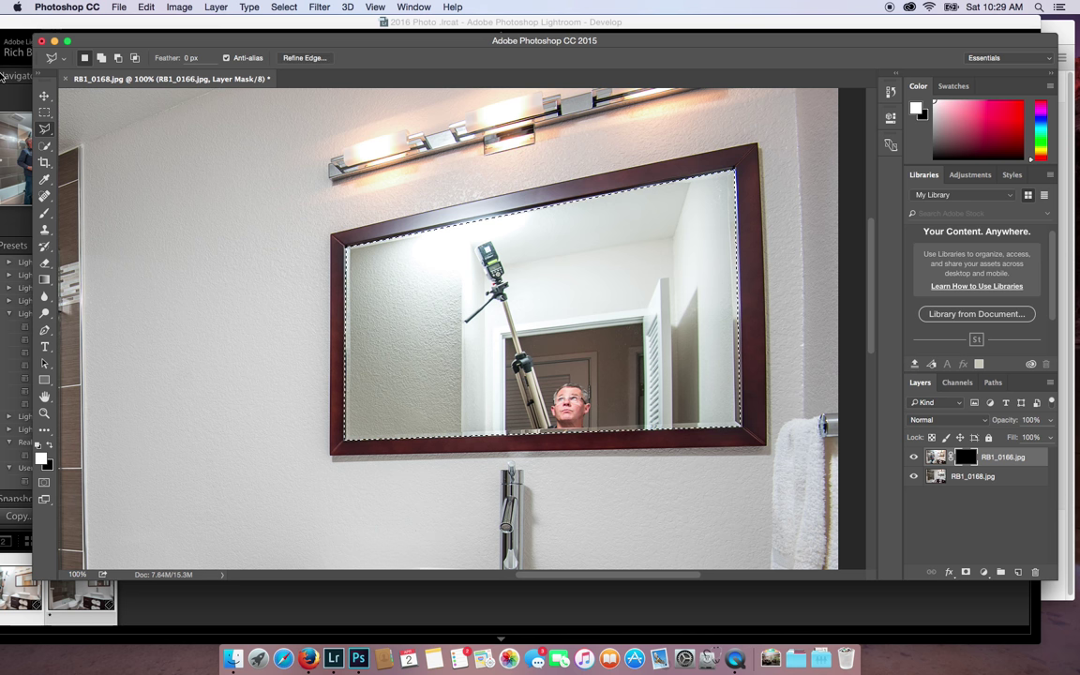
# Paint white inside the mirror selection with a size-300 brush, deselect, then save and close
pyautogui.click(44, 212)
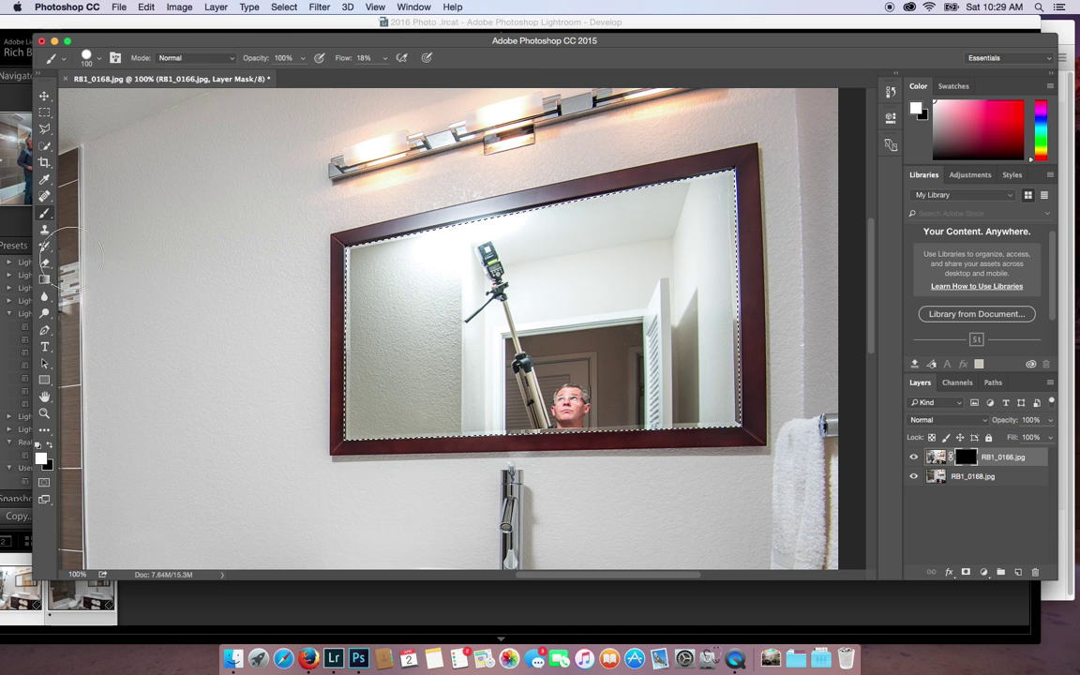
pyautogui.press(']')
pyautogui.press(']')
pyautogui.press(']')
pyautogui.press(']')
pyautogui.press(']')
pyautogui.press(']')
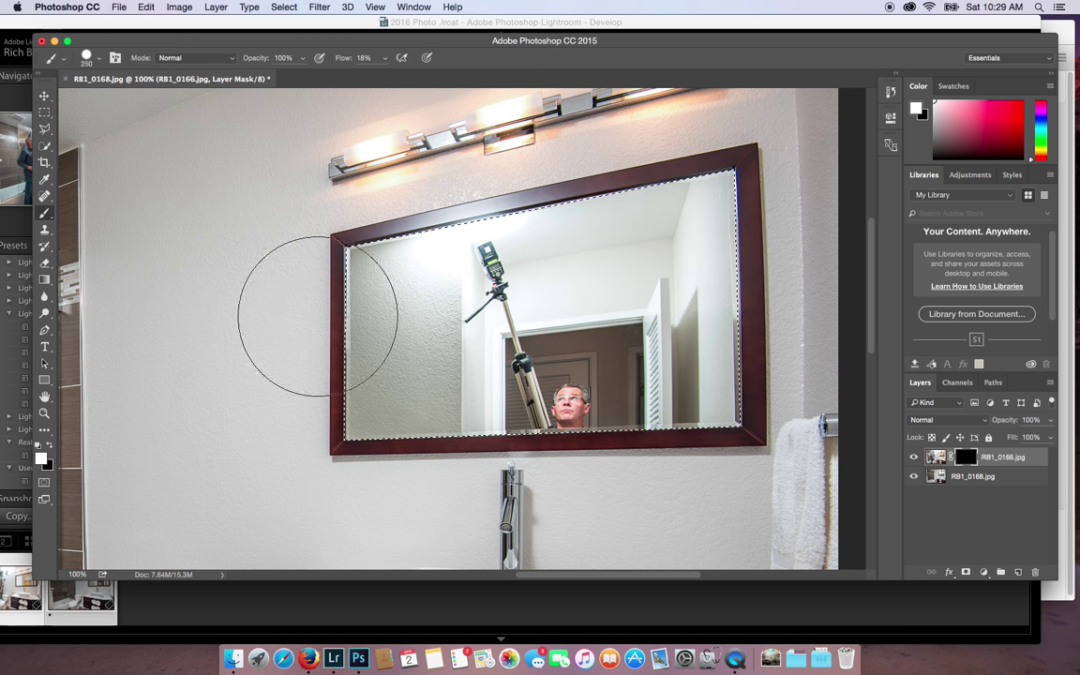
pyautogui.moveTo(313, 335)
pyautogui.mouseDown()
pyautogui.moveTo(293, 430)
pyautogui.moveTo(591, 387)
pyautogui.moveTo(582, 263)
pyautogui.moveTo(278, 320)
pyautogui.mouseUp()
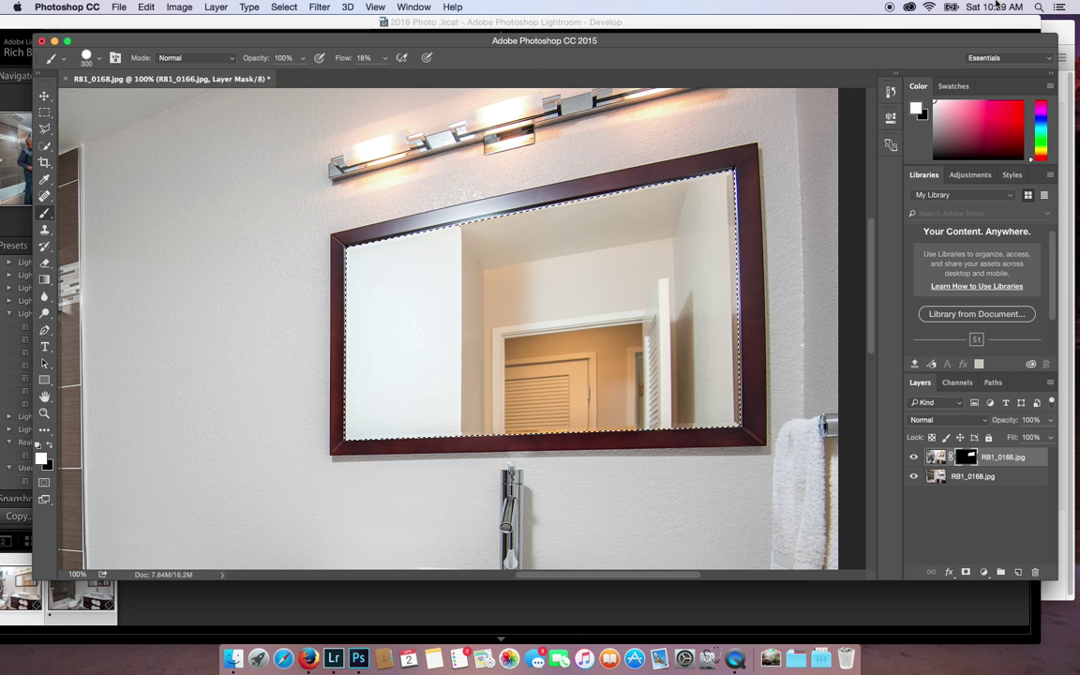
pyautogui.press('super+d')
pyautogui.press('super+minus')
pyautogui.press('super+minus')
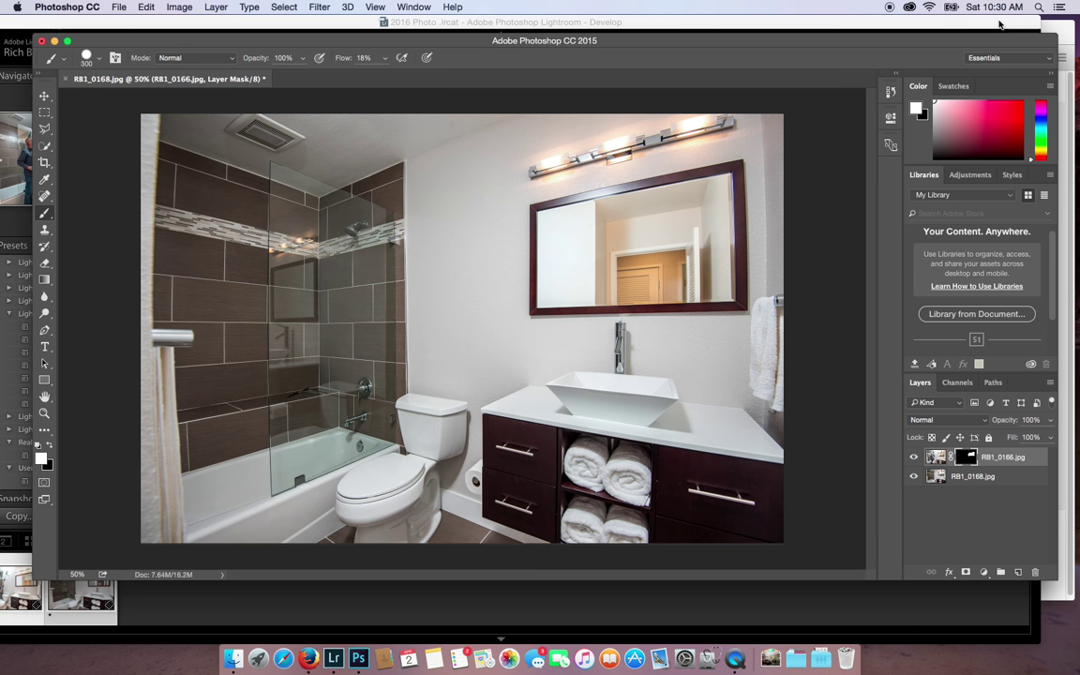
pyautogui.press('super+s')
pyautogui.press('super+w')
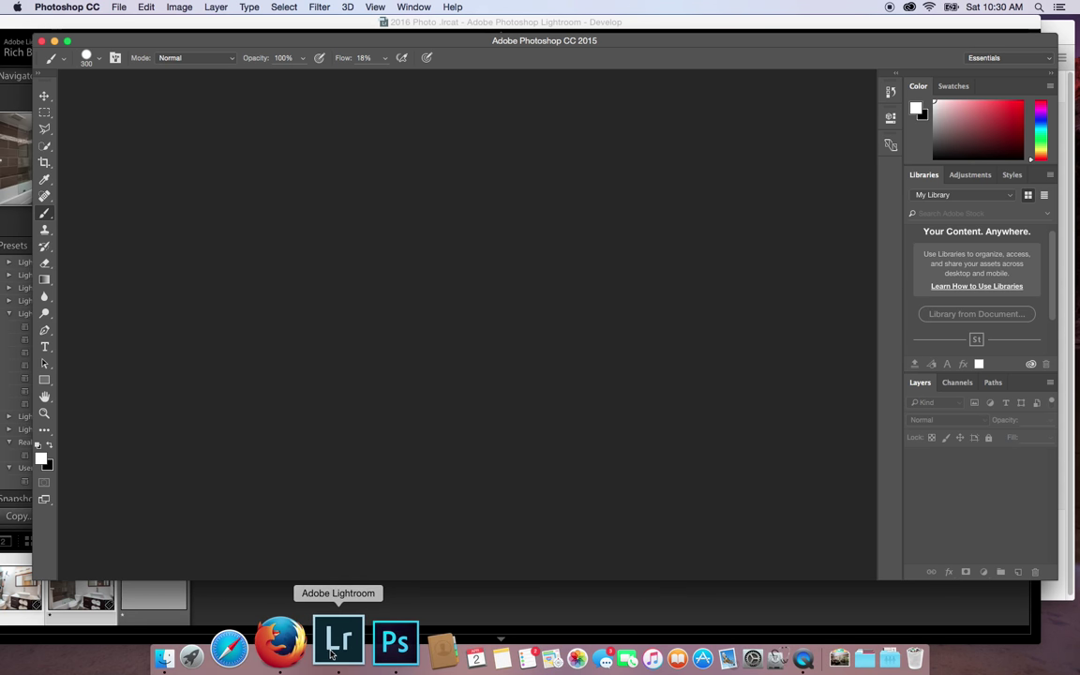
# Back in Lightroom's Lens Corrections Basic panel, enable Constrain Crop and apply Upright Auto
pyautogui.click(335, 649)
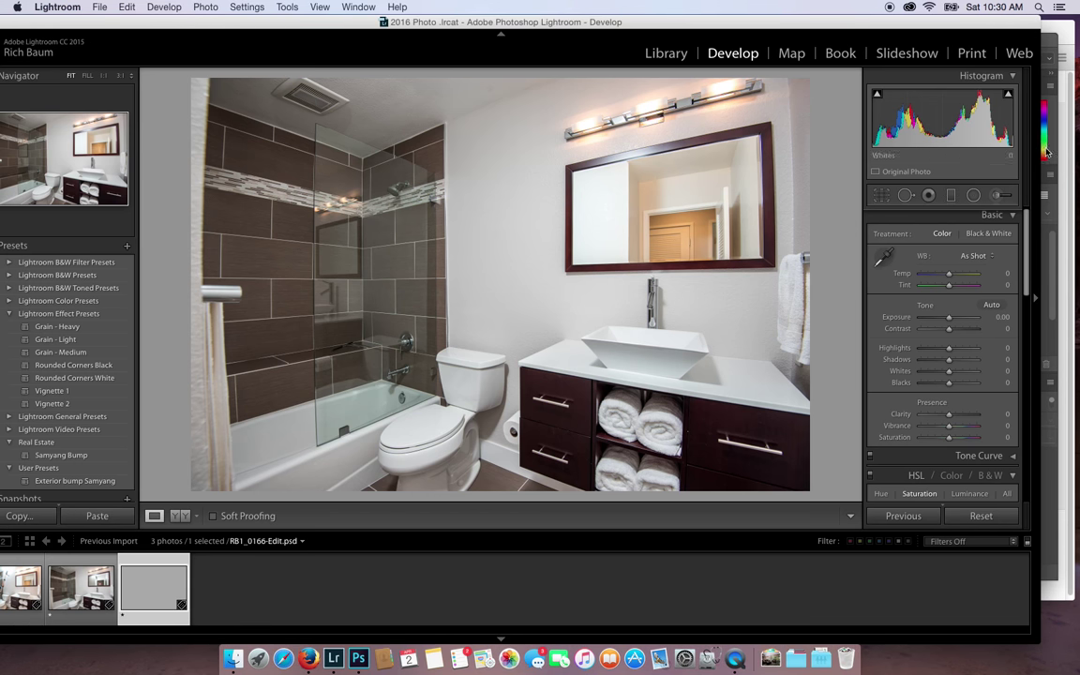
pyautogui.scroll(-5, 947, 362)
pyautogui.scroll(-8, 947, 361)
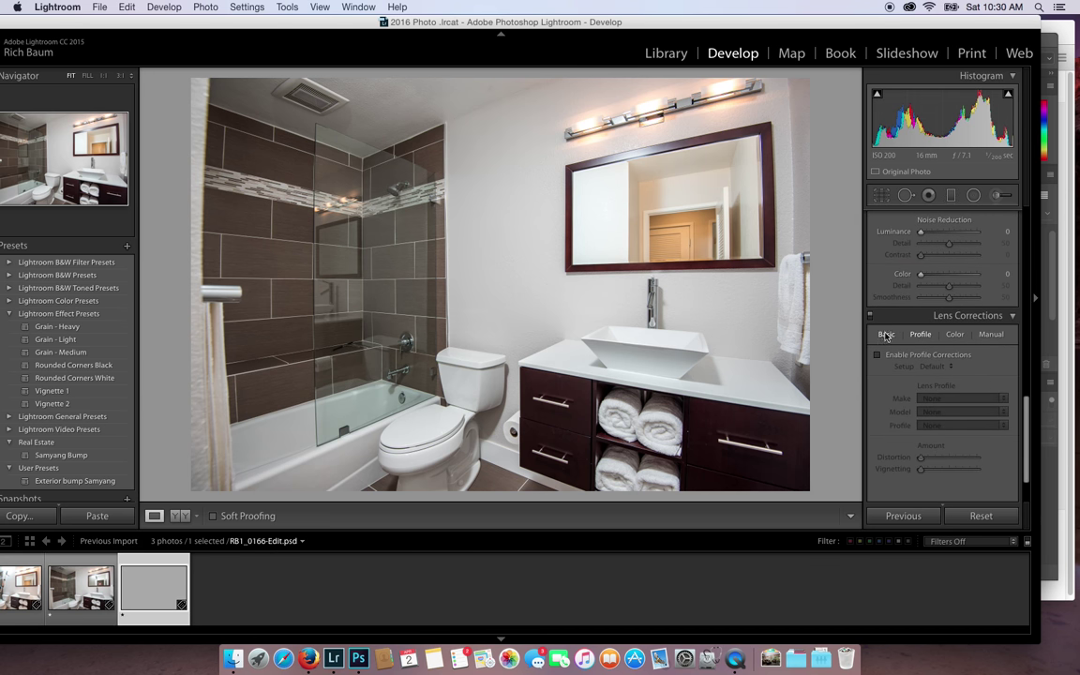
pyautogui.click(886, 336)
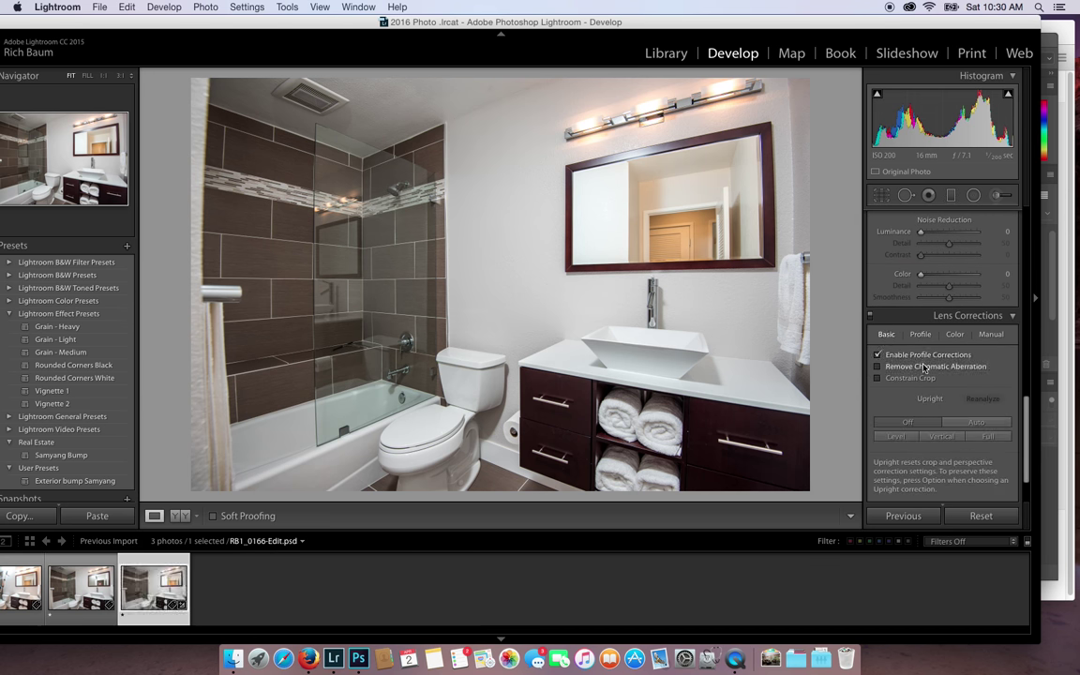
pyautogui.click(922, 377)
pyautogui.click(976, 423)
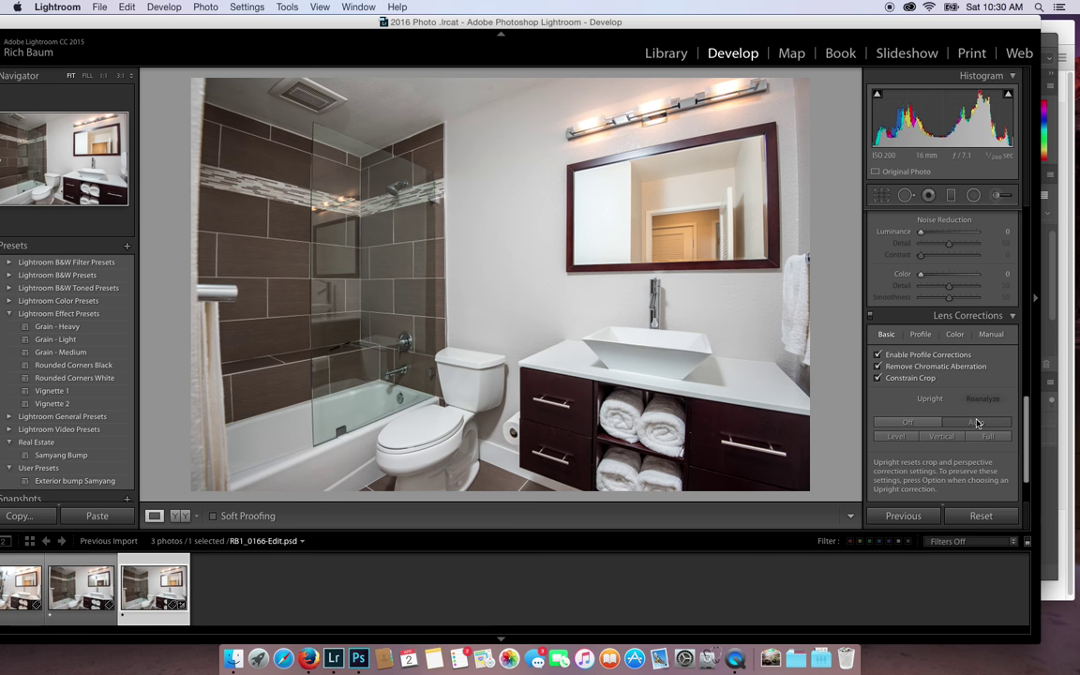
# Tighten the crop from the left and right edges and nudge the photo upward within it
pyautogui.click(882, 196)
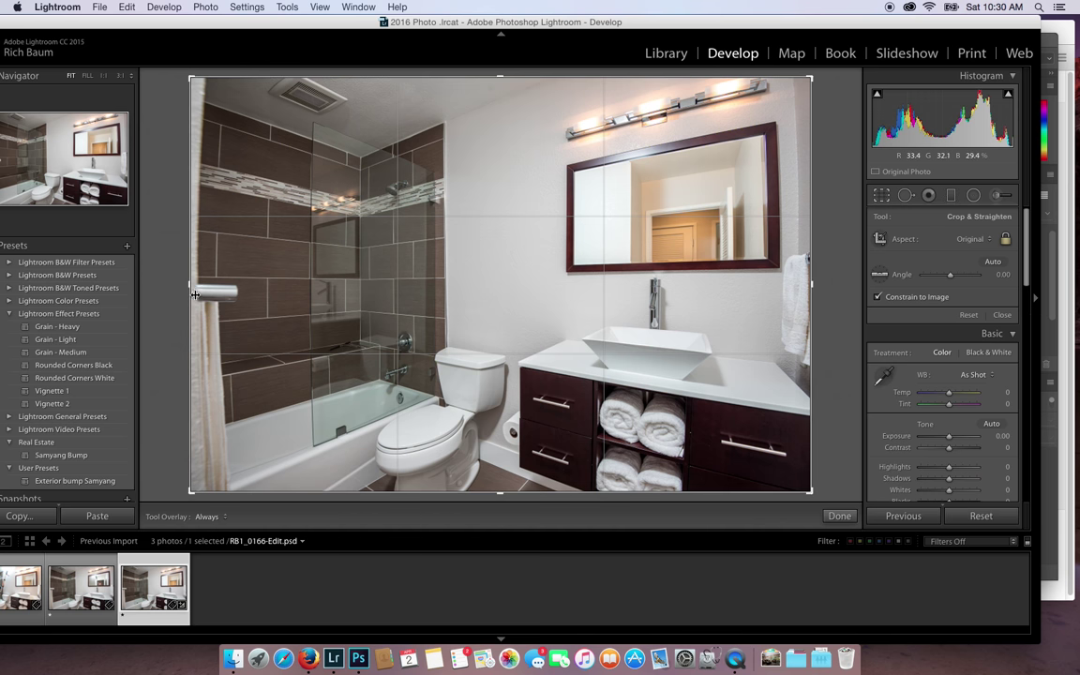
pyautogui.moveTo(188, 283); pyautogui.dragTo(216, 296)
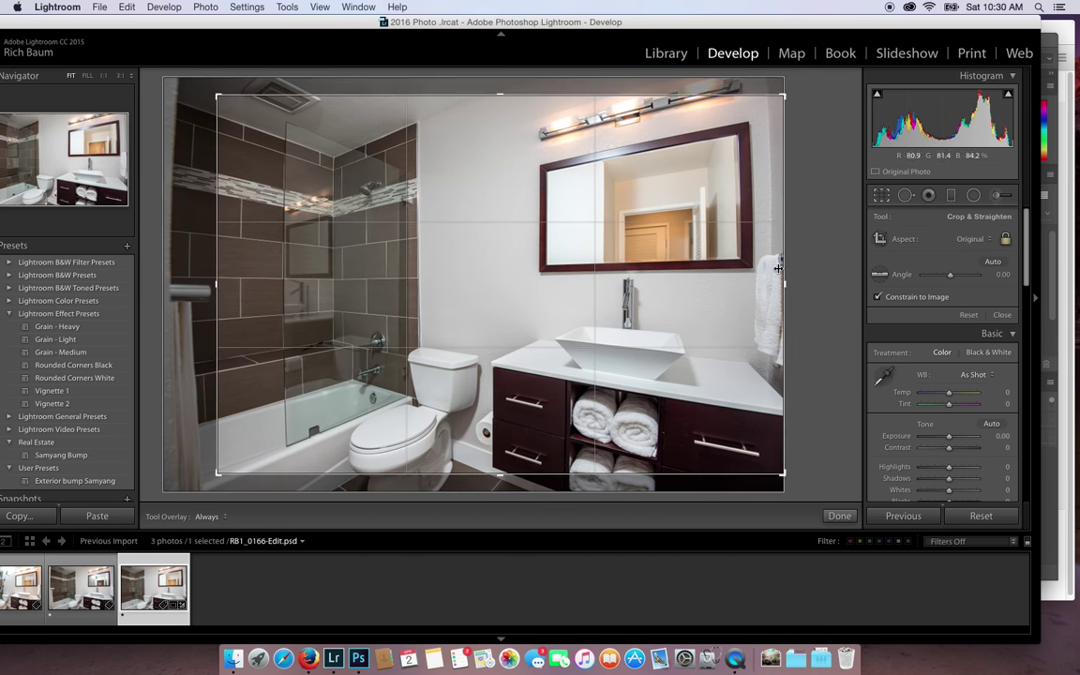
pyautogui.moveTo(787, 286); pyautogui.dragTo(777, 289)
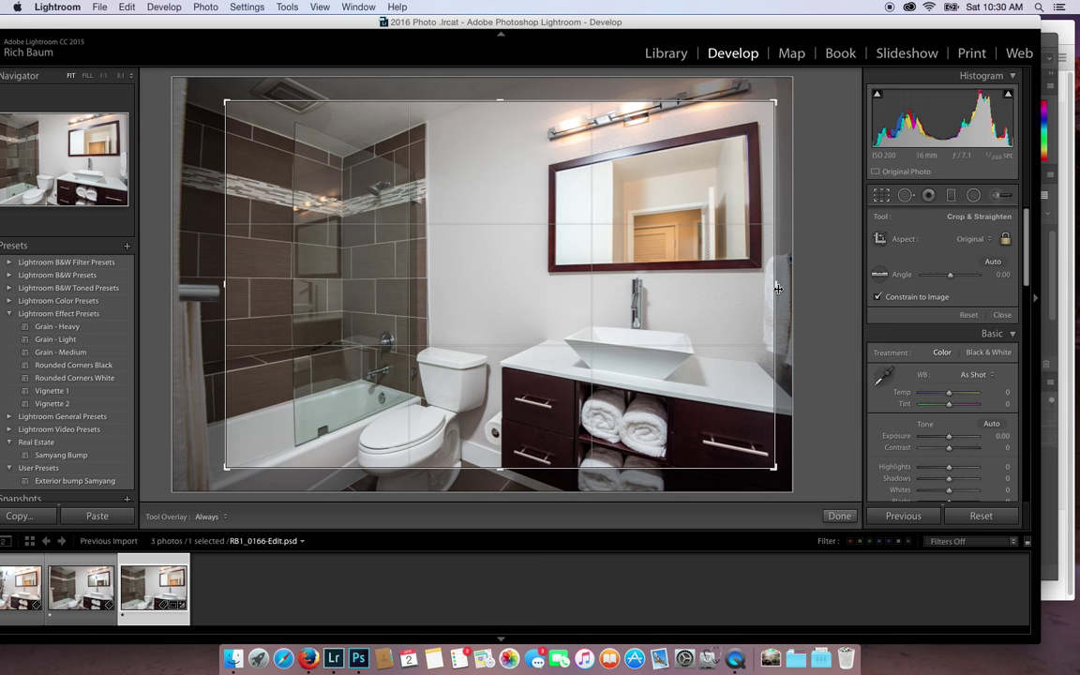
pyautogui.moveTo(777, 288); pyautogui.dragTo(781, 290)
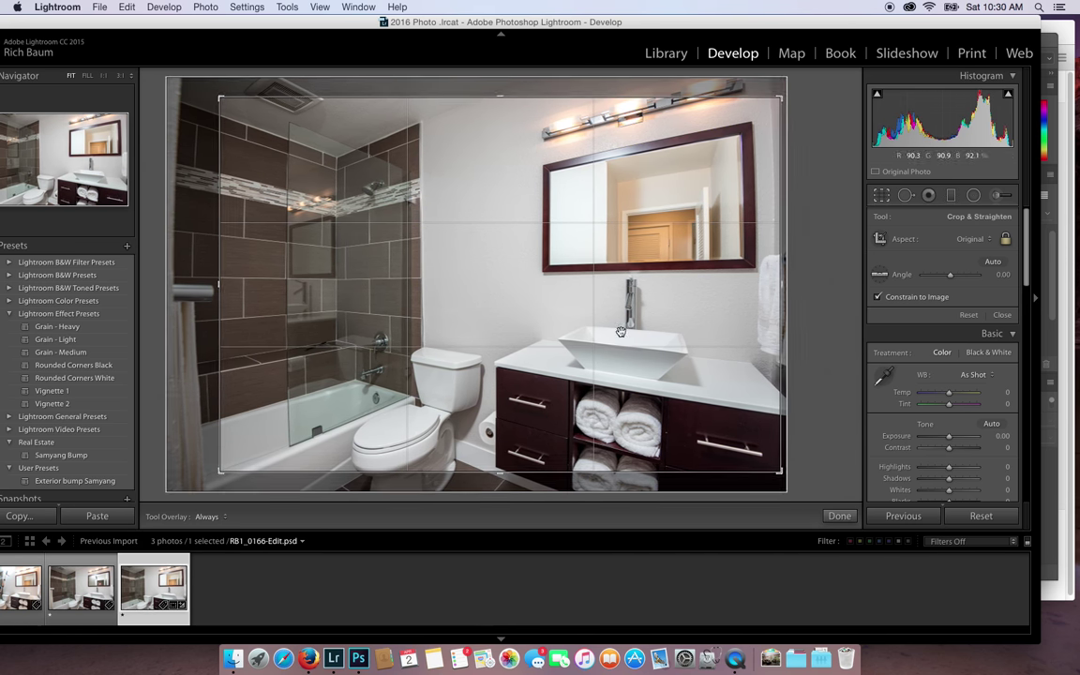
pyautogui.moveTo(600, 313); pyautogui.dragTo(601, 308)
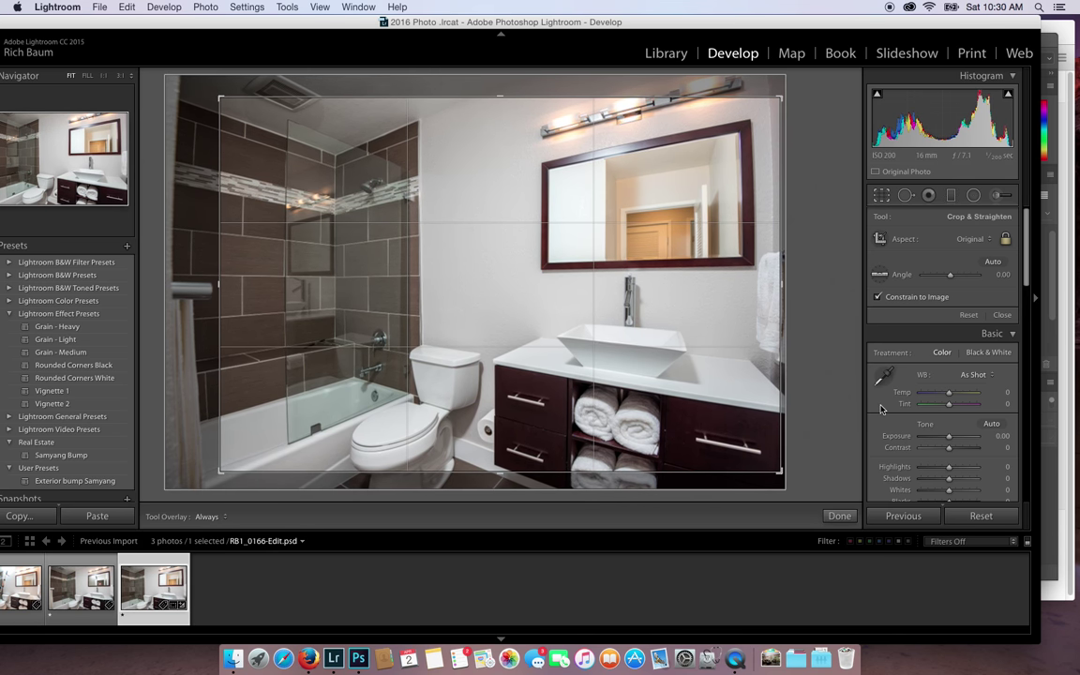
# Set Manual transform Vertical to -5 and Distortion to +3, then commit the crop
pyautogui.scroll(-15, 914, 394)
pyautogui.scroll(-5, 914, 392)
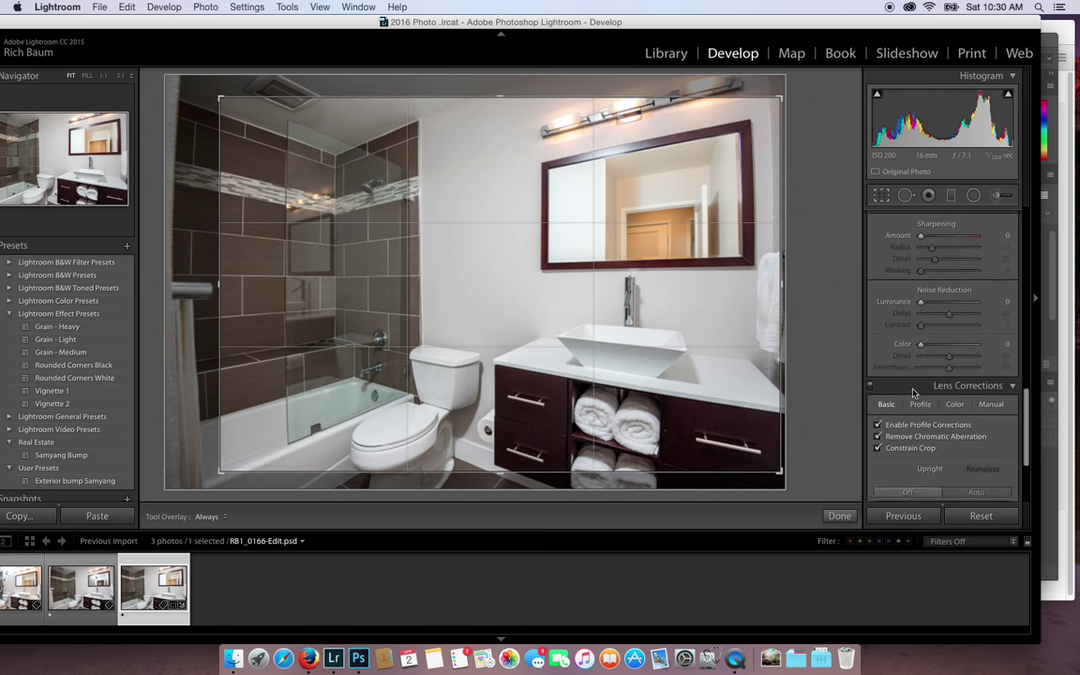
pyautogui.click(988, 404)
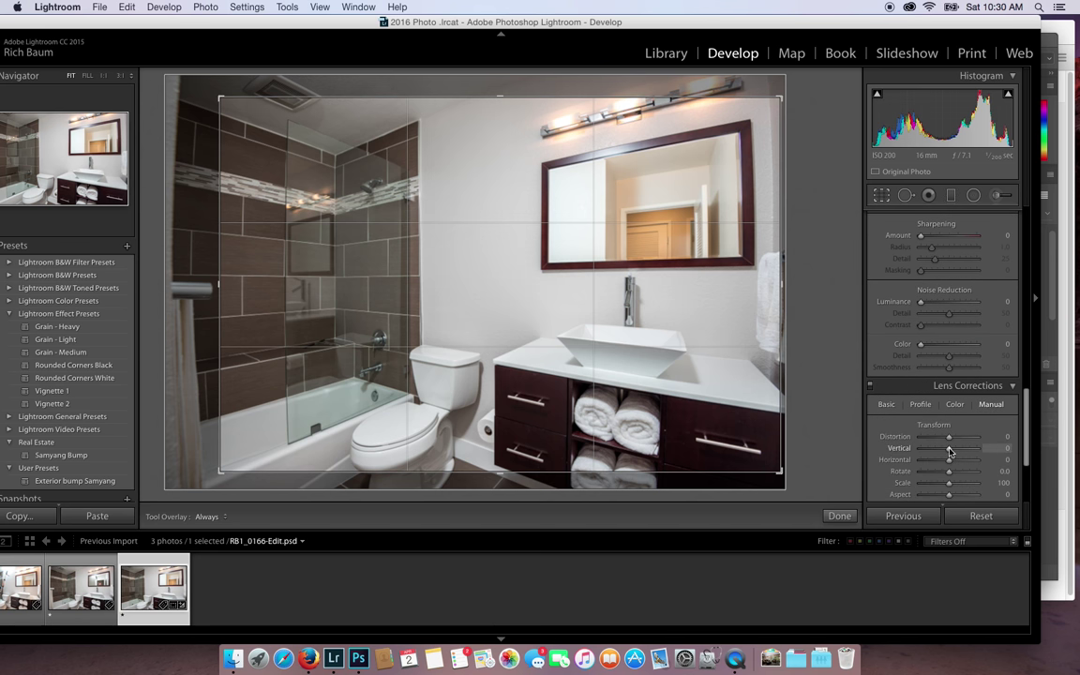
pyautogui.moveTo(948, 450); pyautogui.dragTo(947, 451)
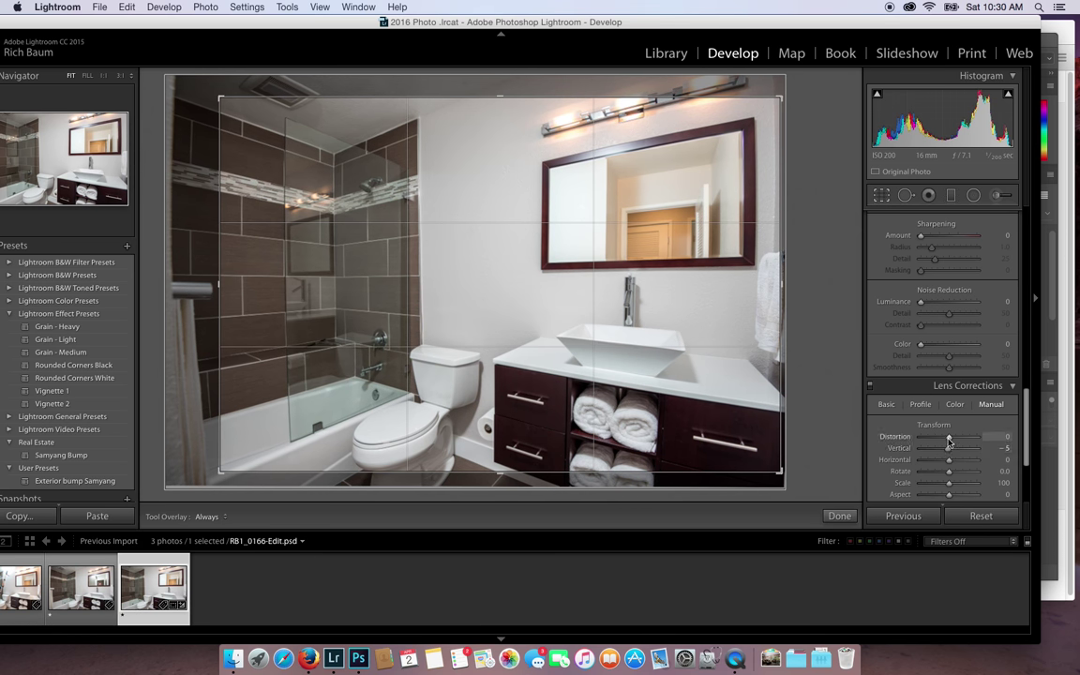
pyautogui.moveTo(949, 440); pyautogui.dragTo(951, 440)
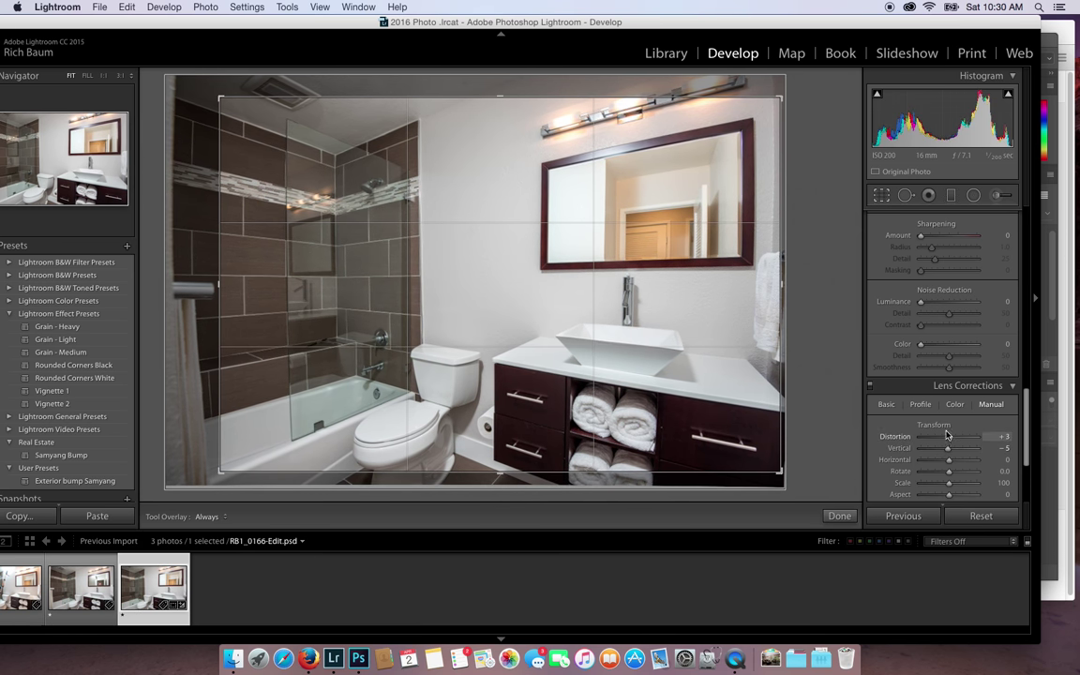
pyautogui.press('Return')
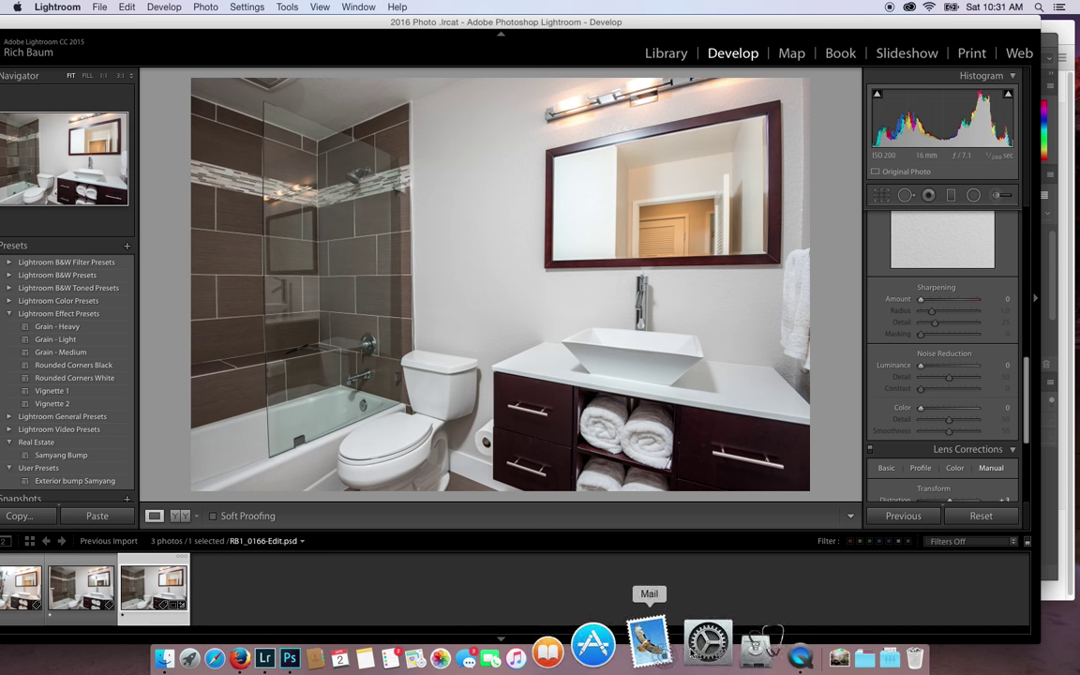
pyautogui.rightClick(732, 648)
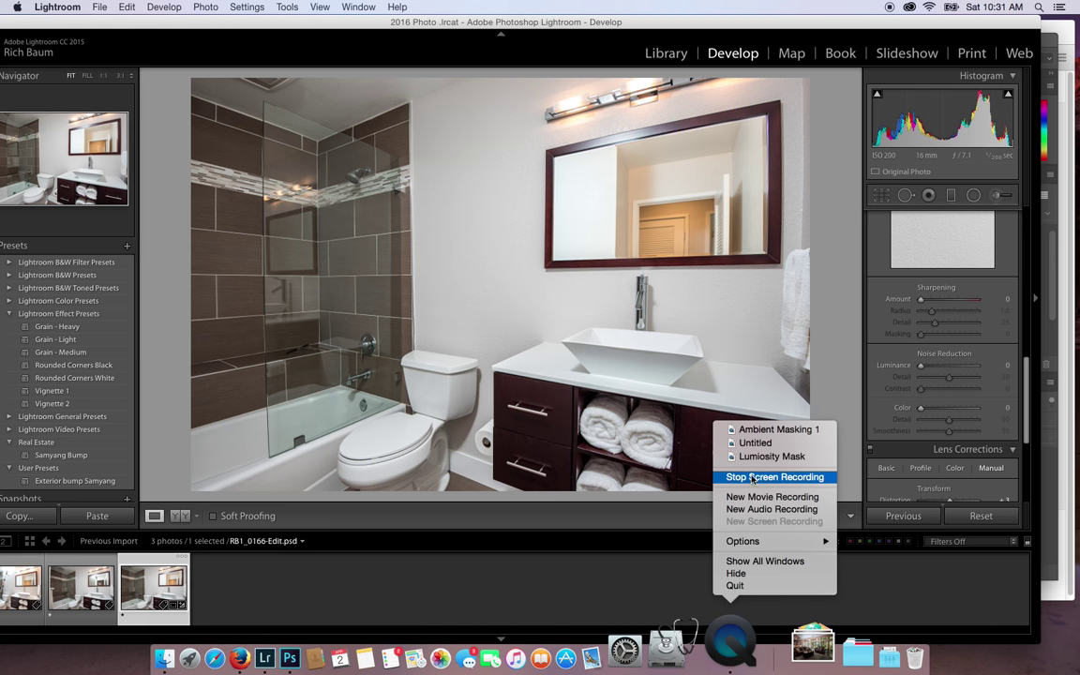